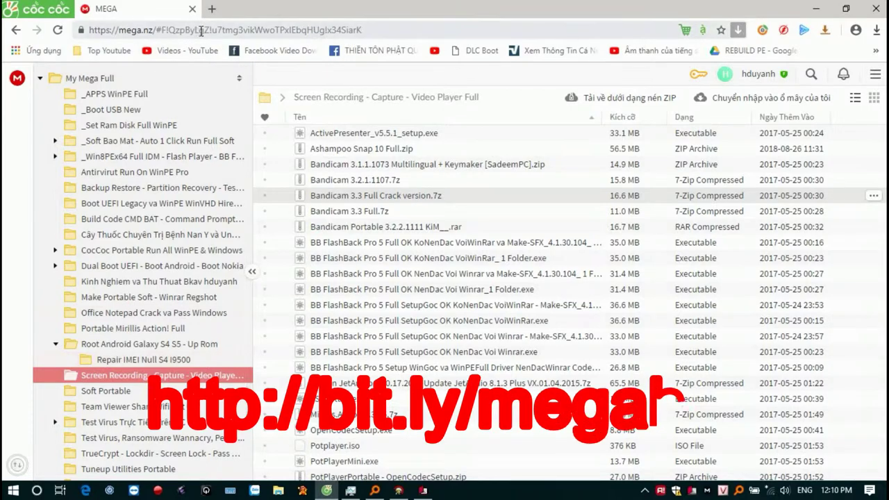
left_click(203, 31)
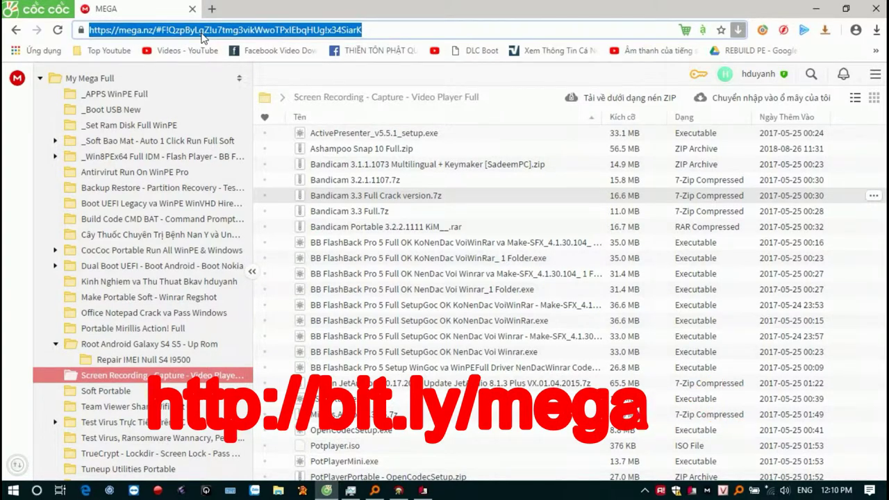
type("bit")
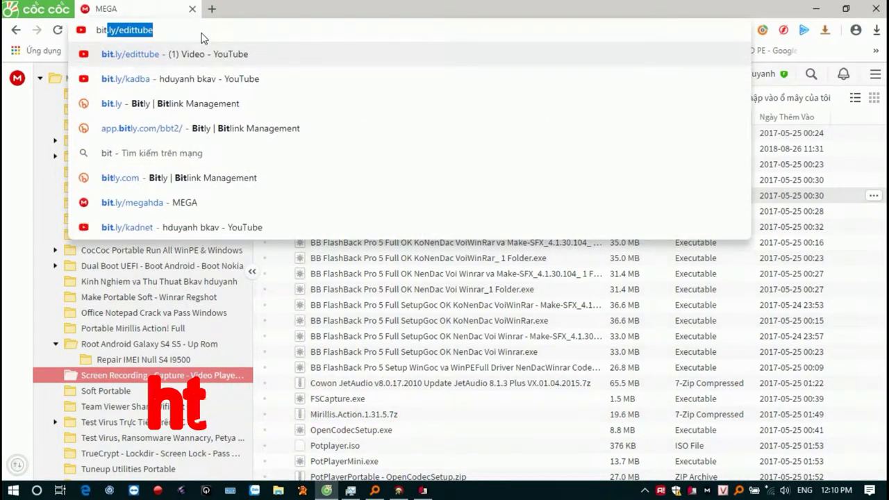
key("Down")
key("Down")
key("Down")
key("Down")
key("Down")
key("Down")
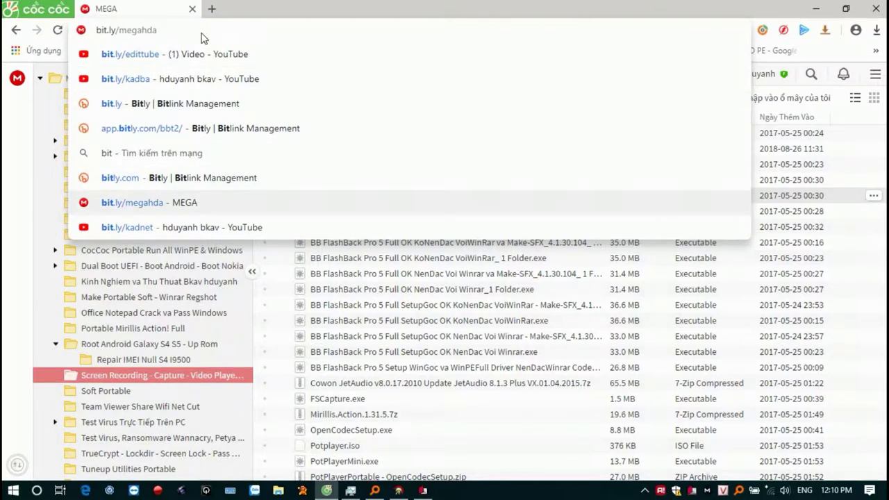
key("ctrl+a")
key("ctrl+c")
key("BackSpace")
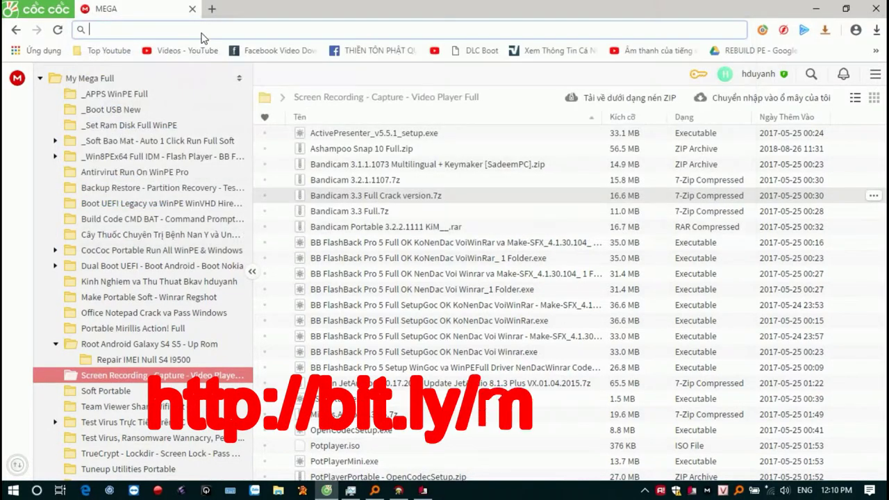
key("ctrl+v")
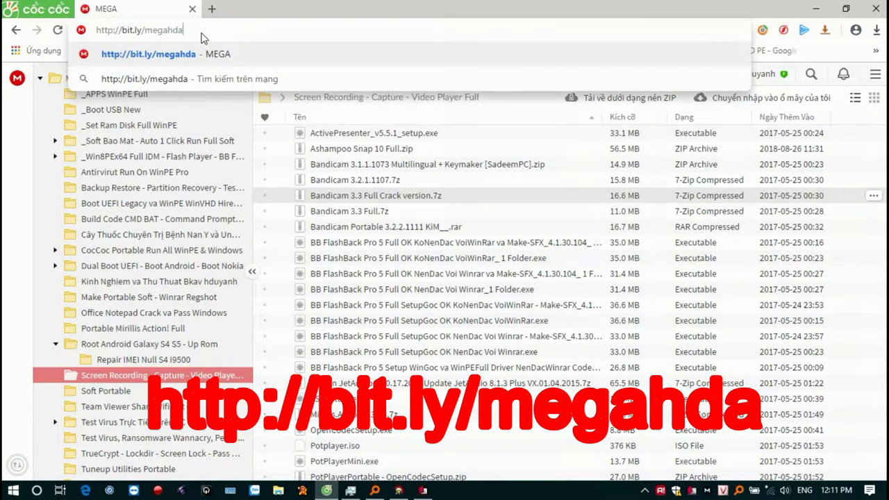
key("ctrl+a")
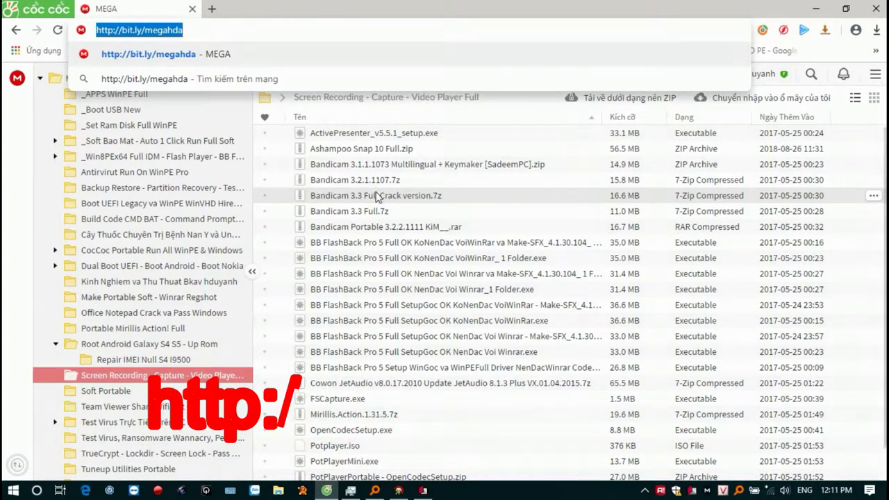
left_click(178, 376)
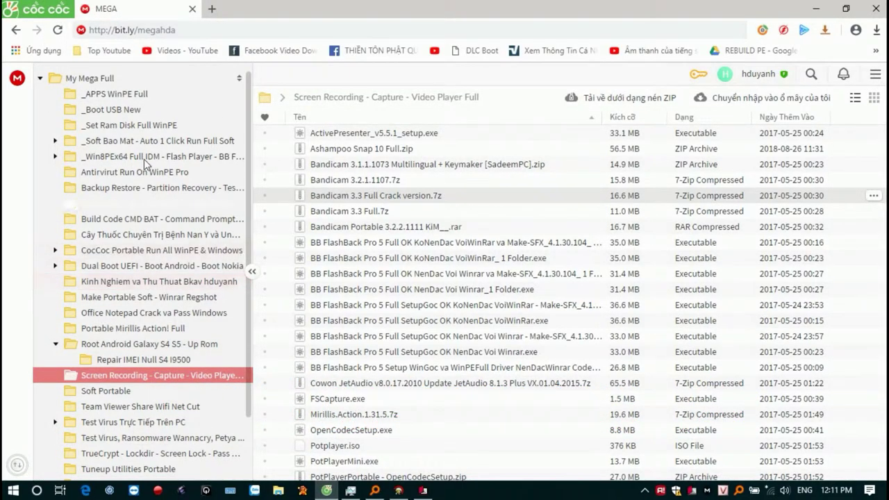
Download the Bandicam 3.3 Full Crack version.7z archive from the shared MEGA folder.
scroll(143, 208, "down", 2)
scroll(142, 239, "up", 2)
scroll(143, 239, "down", 2)
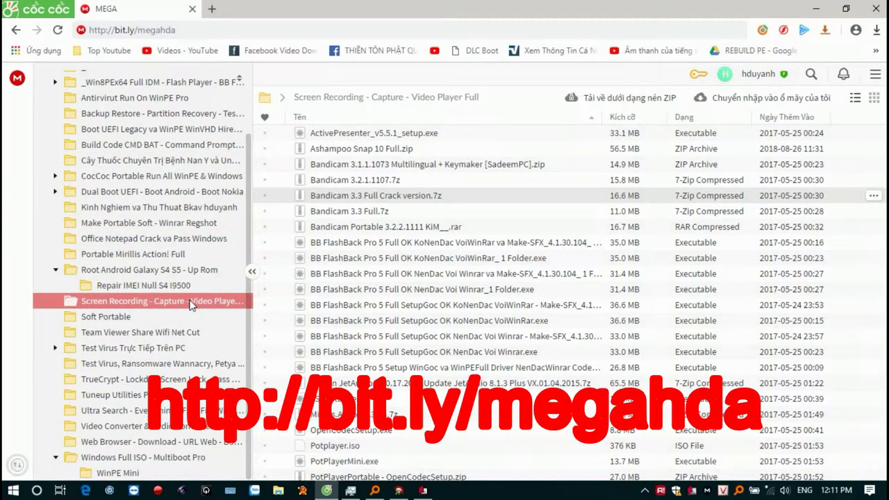
right_click(452, 200)
mouse_move(532, 252)
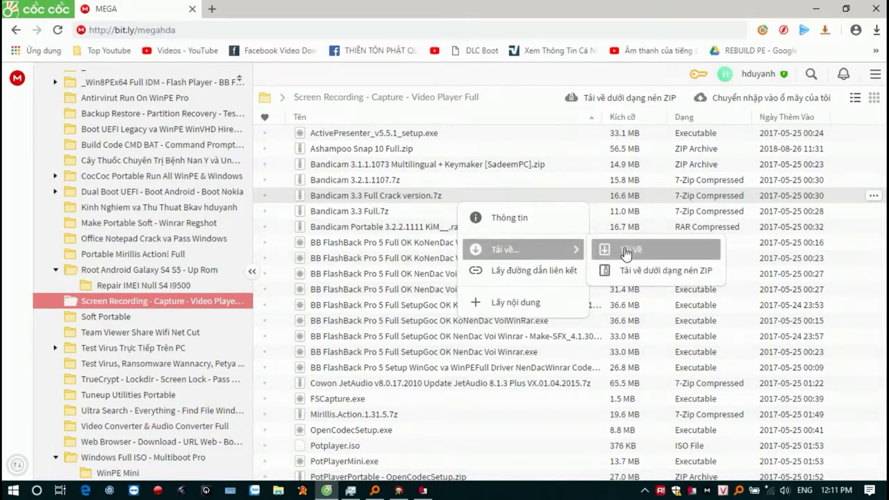
left_click(445, 195)
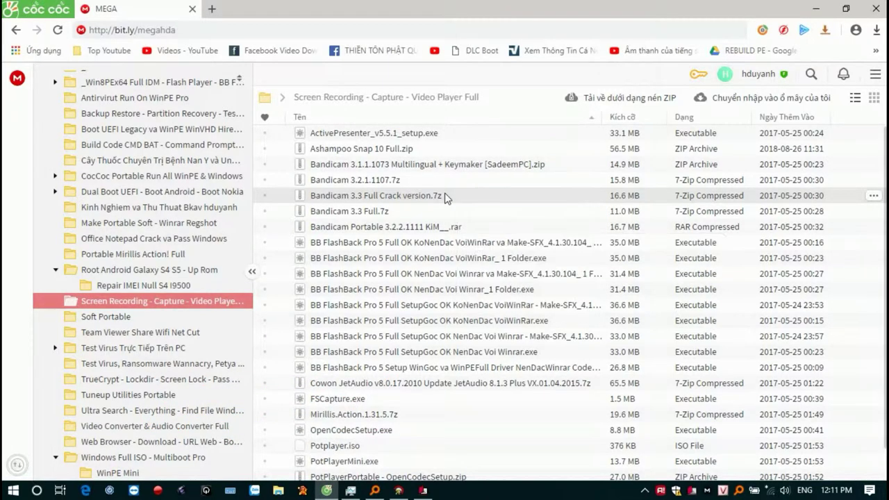
right_click(451, 201)
mouse_move(564, 247)
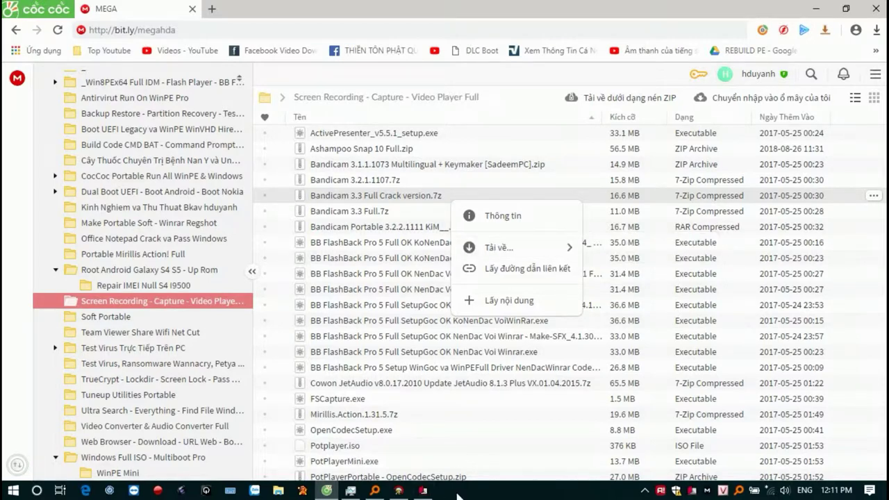
Open the Bandicam 3.3 .7z archive in WinRAR and run bdcamsetup.exe, approving the UAC prompt.
left_click(375, 491)
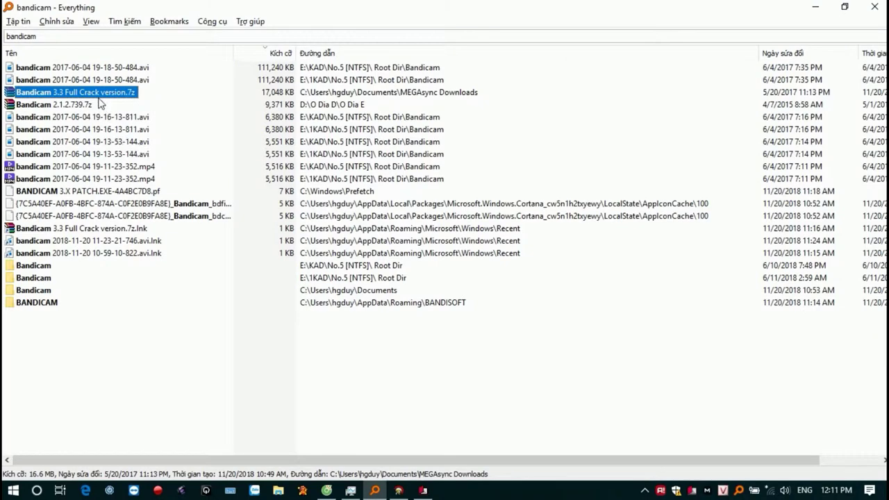
double_click(123, 95)
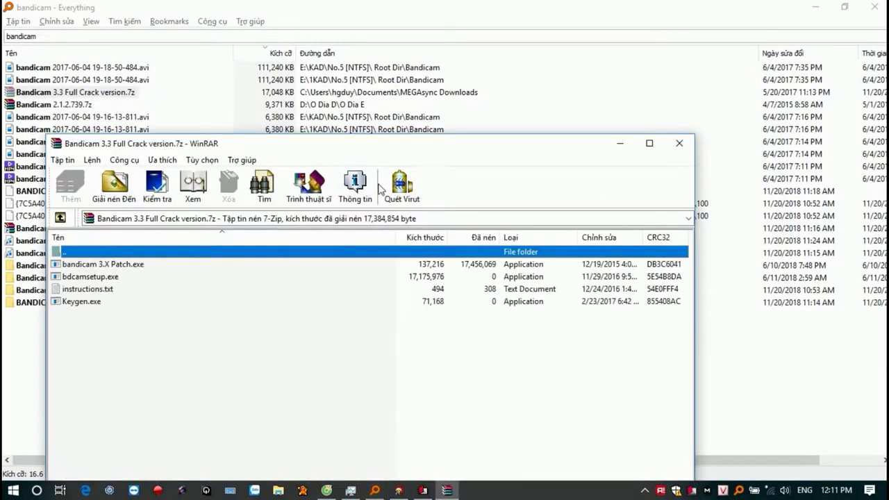
left_click(98, 277)
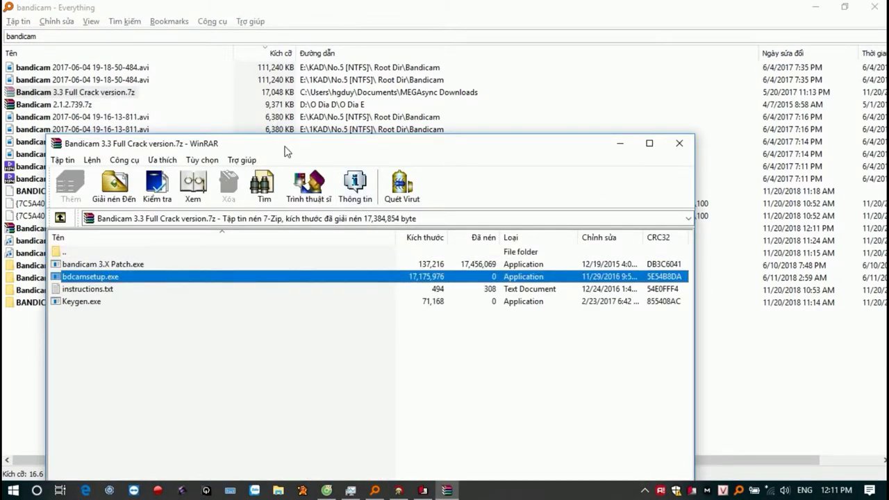
left_click_drag(284, 152, 488, 67)
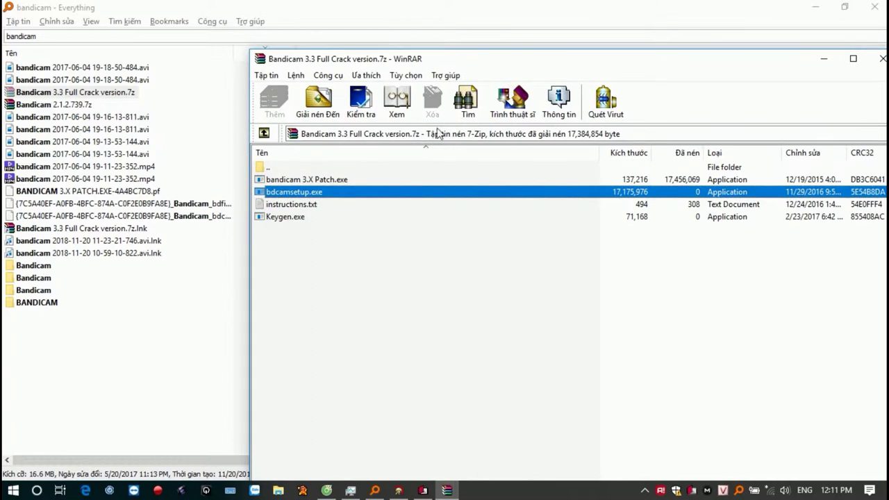
double_click(318, 196)
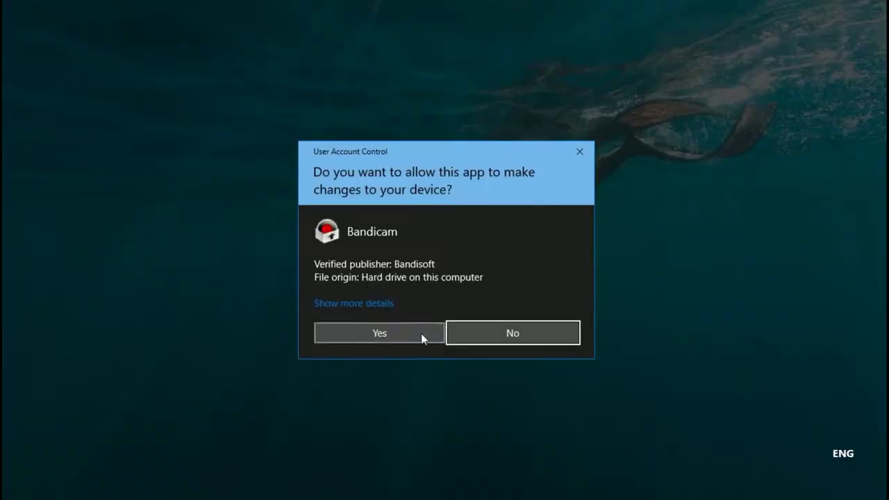
left_click(420, 335)
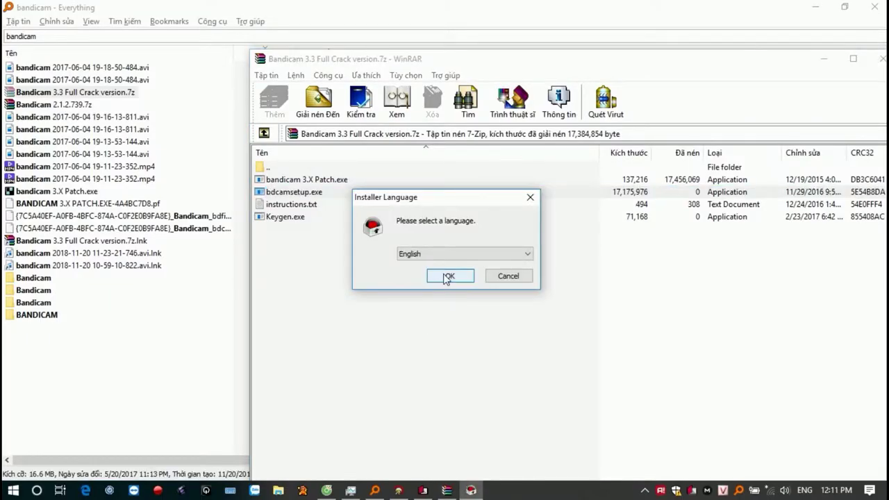
Install Bandicam in English with default components to C:\Program Files (x86)\Bandicam and launch it.
left_click(448, 276)
left_click(540, 354)
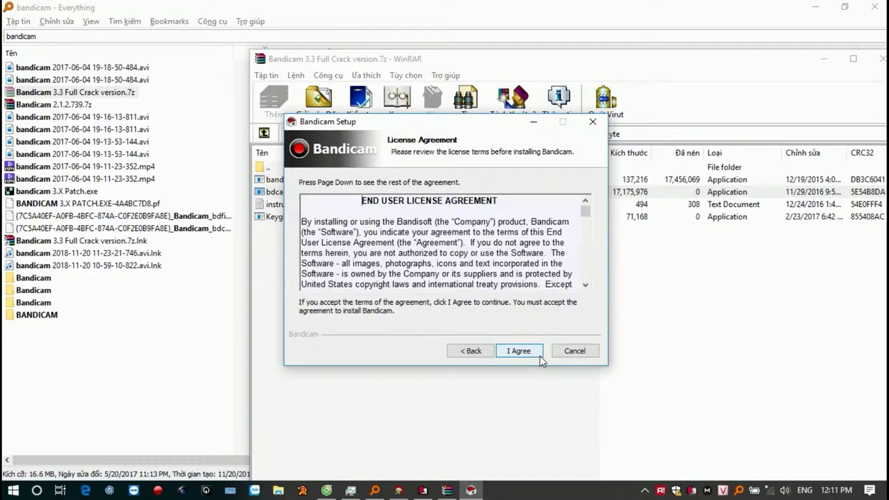
left_click(539, 356)
left_click(539, 356)
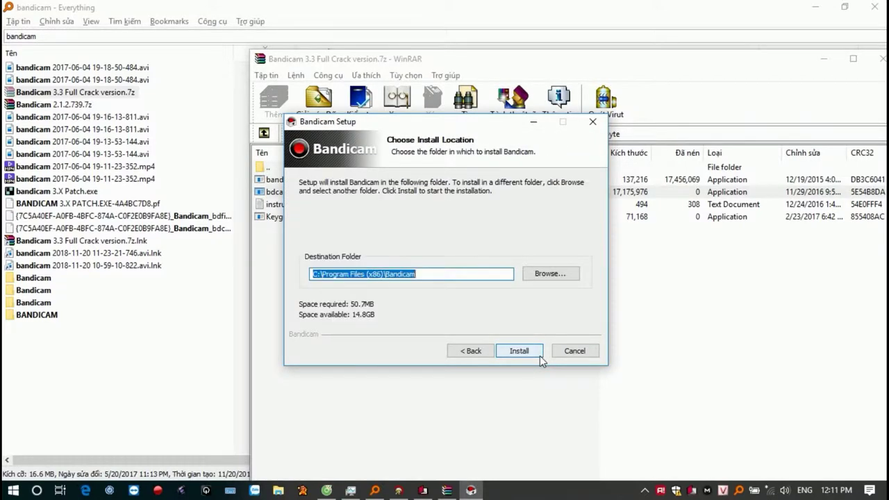
left_click(540, 355)
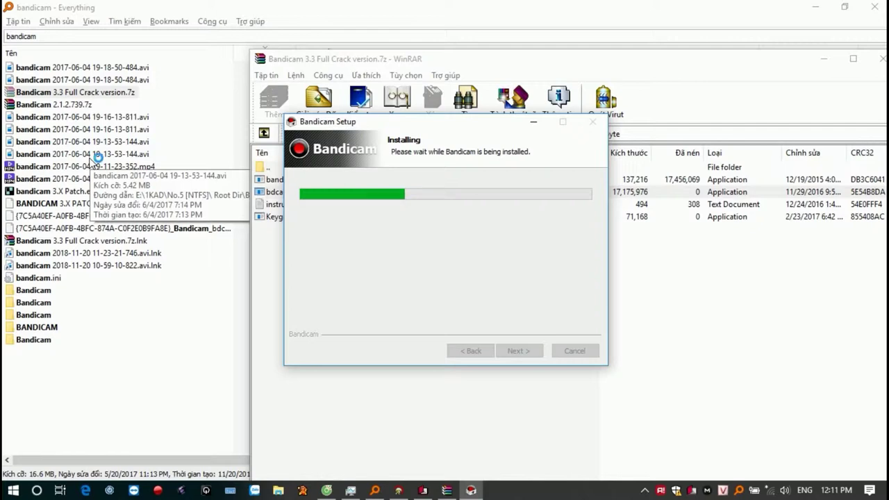
key("XF86AudioRaiseVolume")
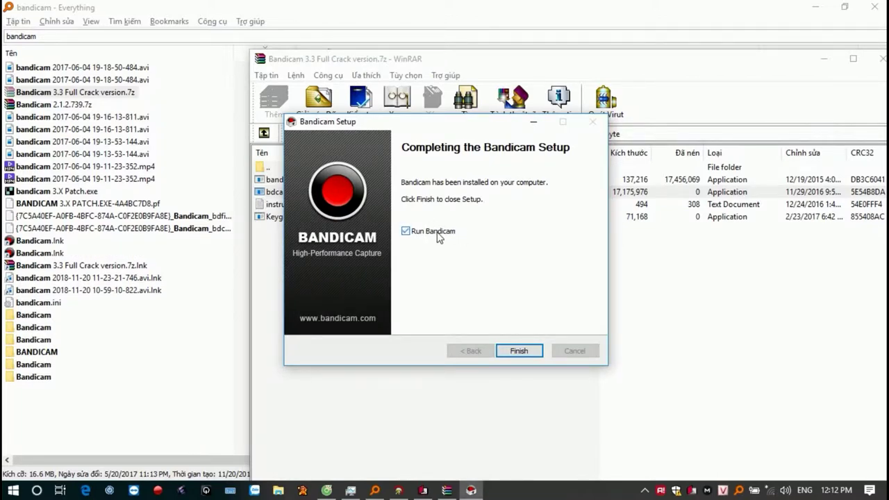
left_click(520, 350)
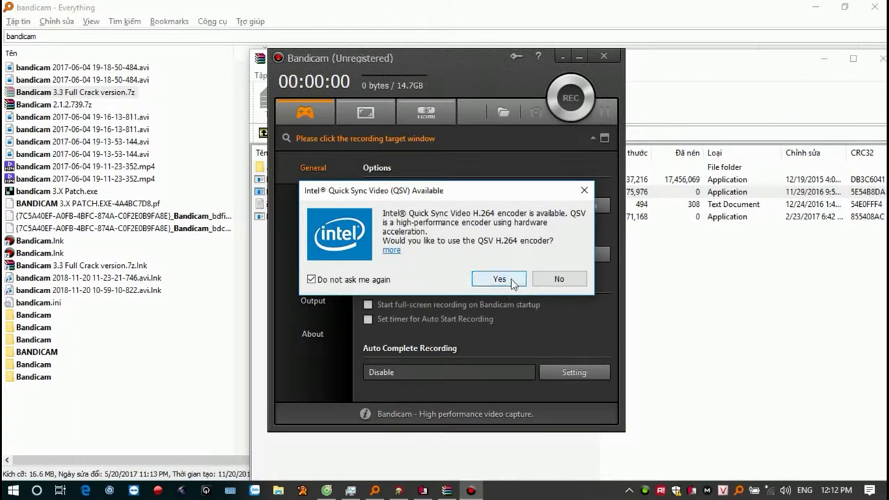
Accept the Intel QSV H.264 encoder, glance at the Register dialog, then quit Bandicam.
left_click(399, 280)
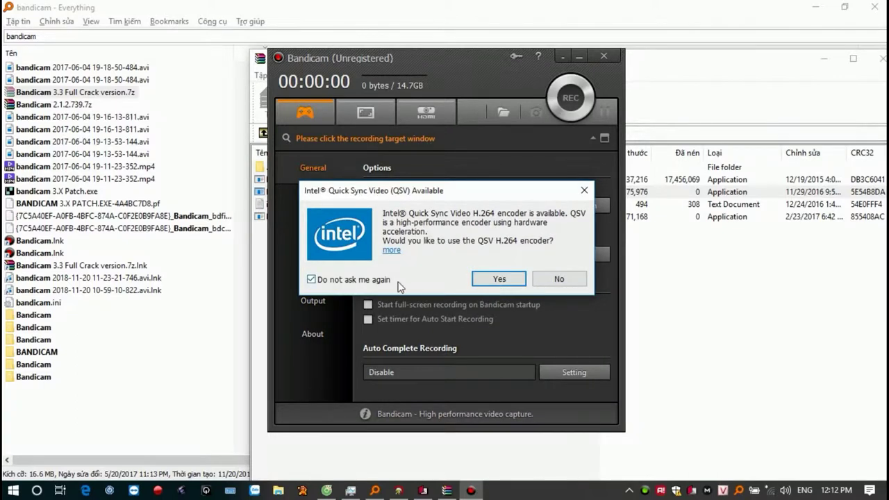
left_click(384, 280)
left_click(497, 281)
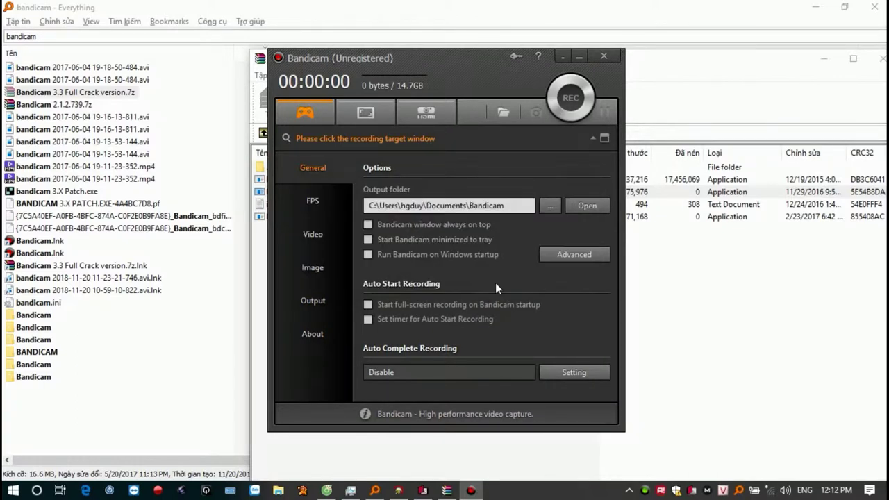
left_click(515, 58)
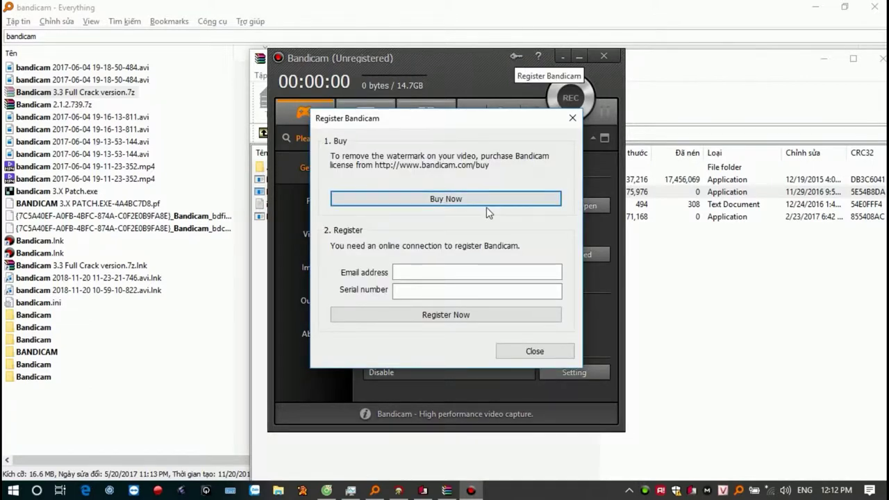
left_click(538, 351)
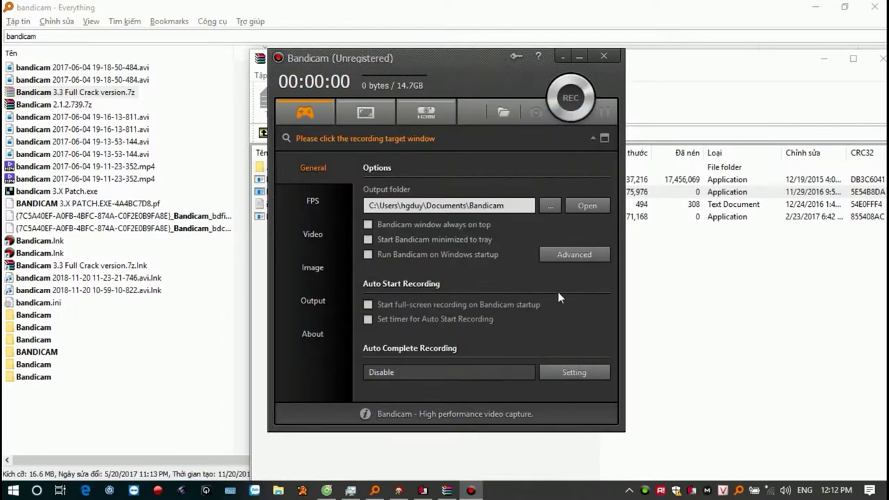
left_click(604, 56)
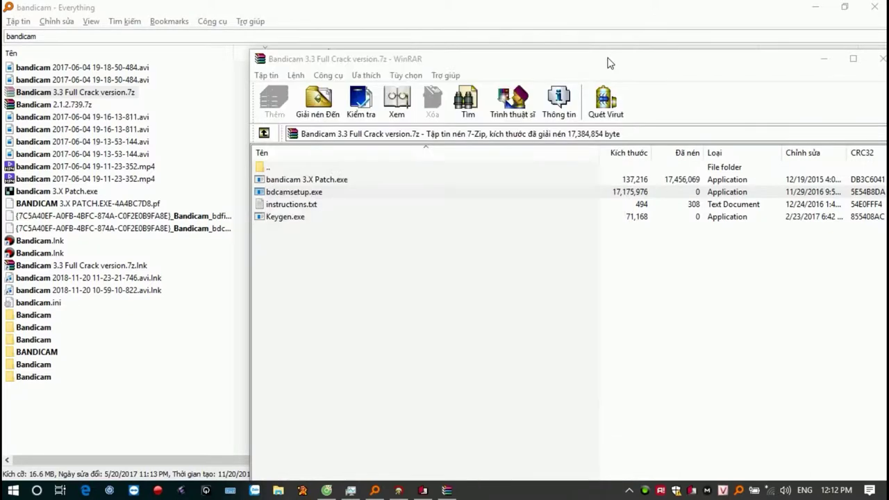
Extract bandicam 3.X Patch.exe to the desktop, close WinRAR, and run the patch as administrator.
left_click(320, 180)
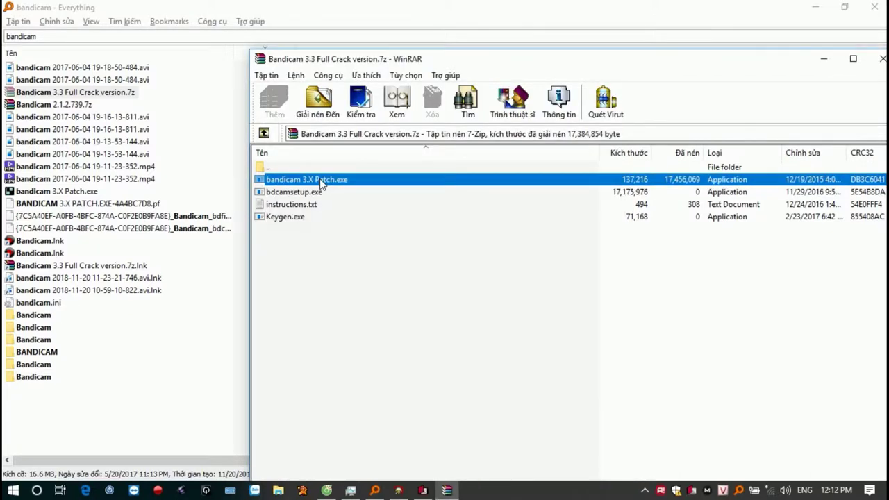
left_click(877, 491)
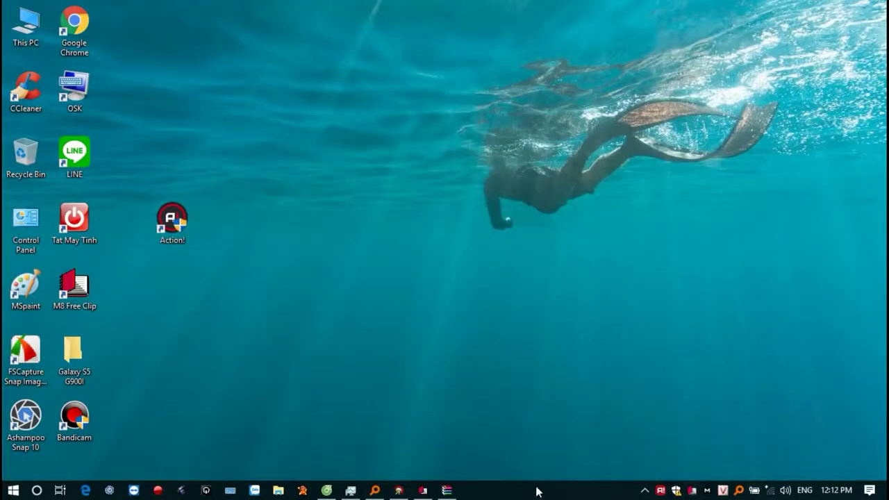
left_click(447, 490)
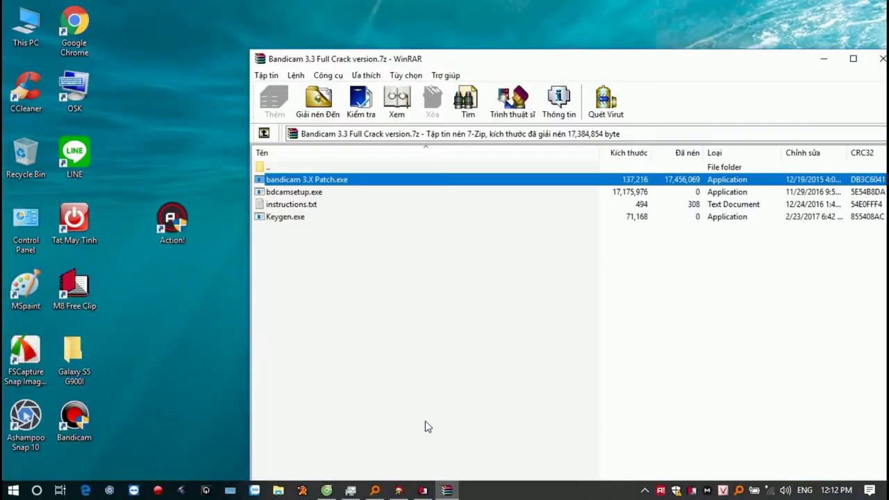
double_click(321, 181)
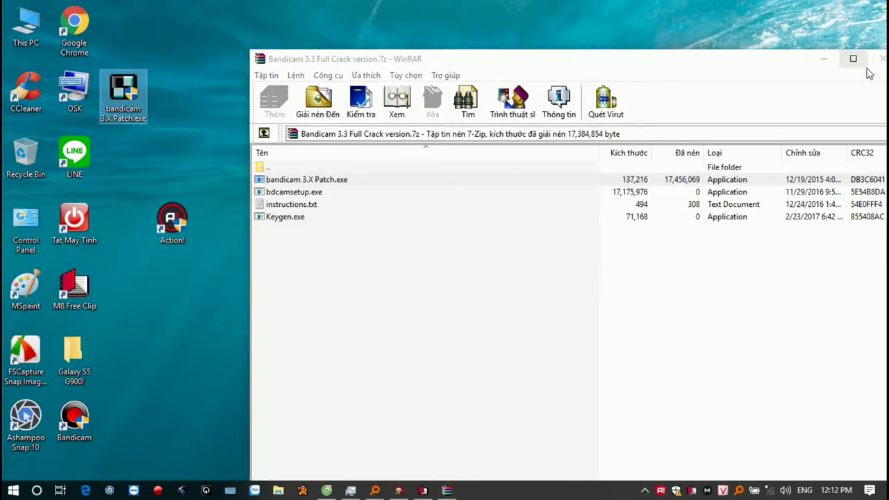
left_click(878, 58)
right_click(132, 90)
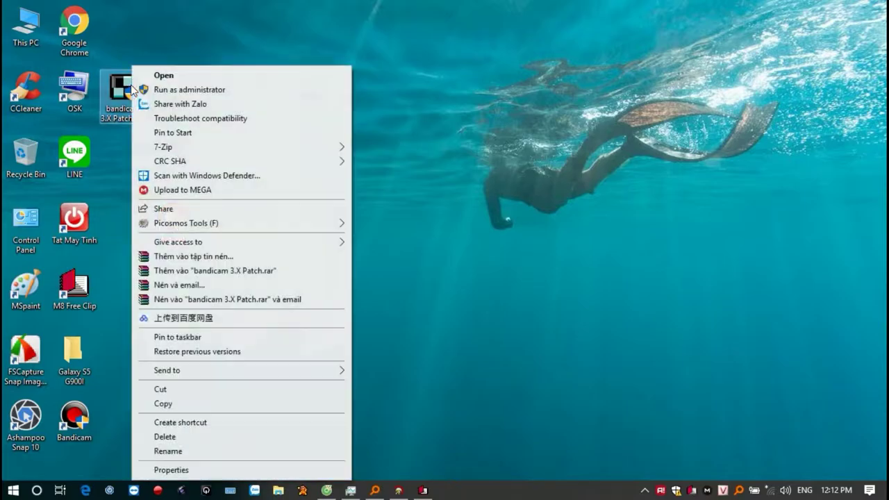
left_click(186, 89)
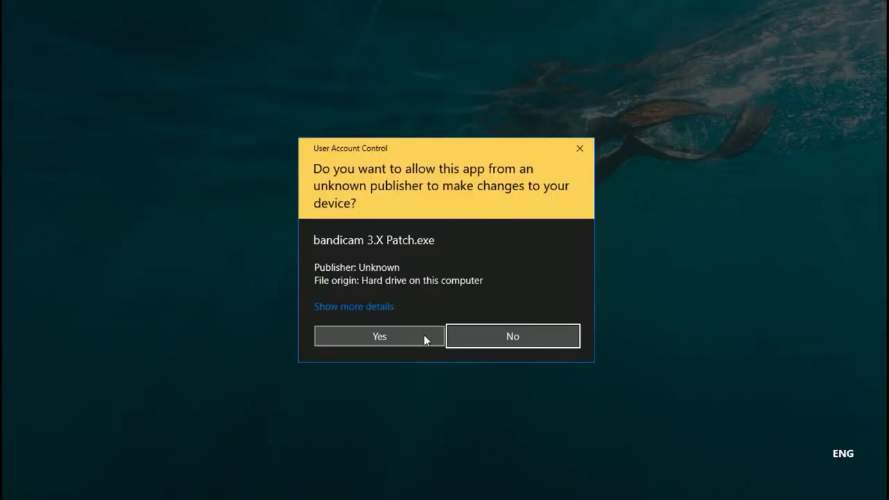
Apply the patch, register Bandicam with the user's e-mail address, then exit the patch tool.
left_click(423, 337)
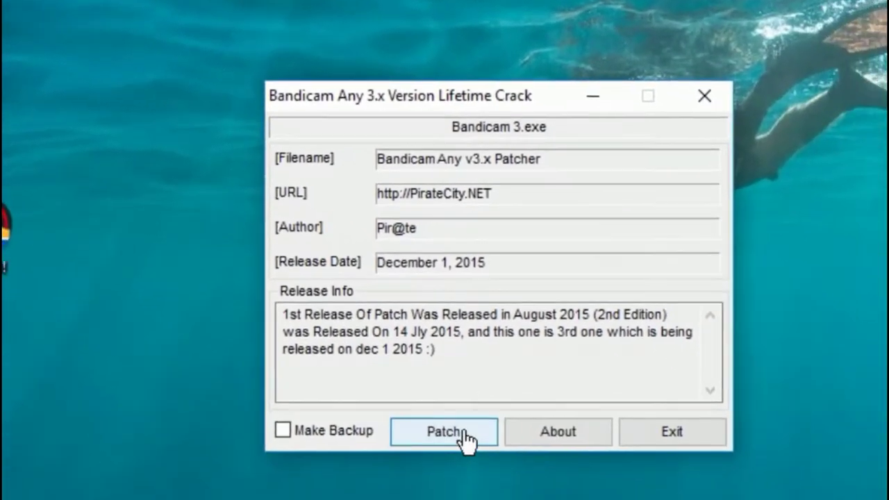
left_click(545, 494)
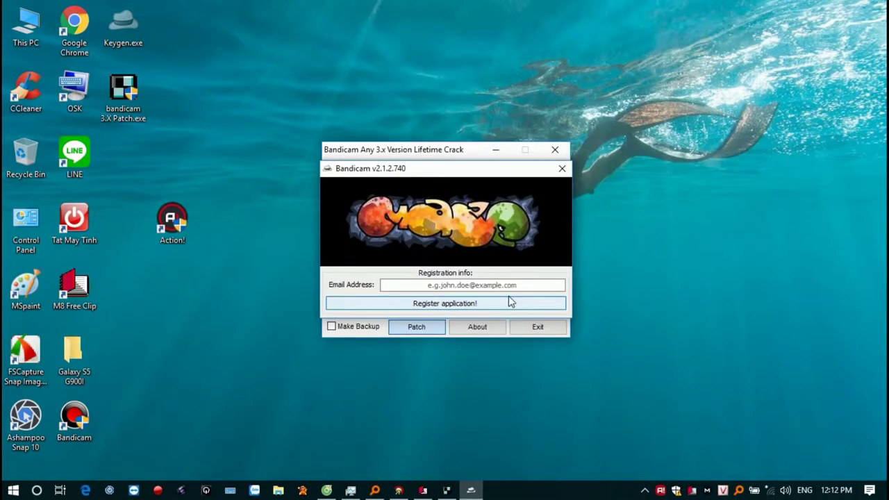
left_click(502, 286)
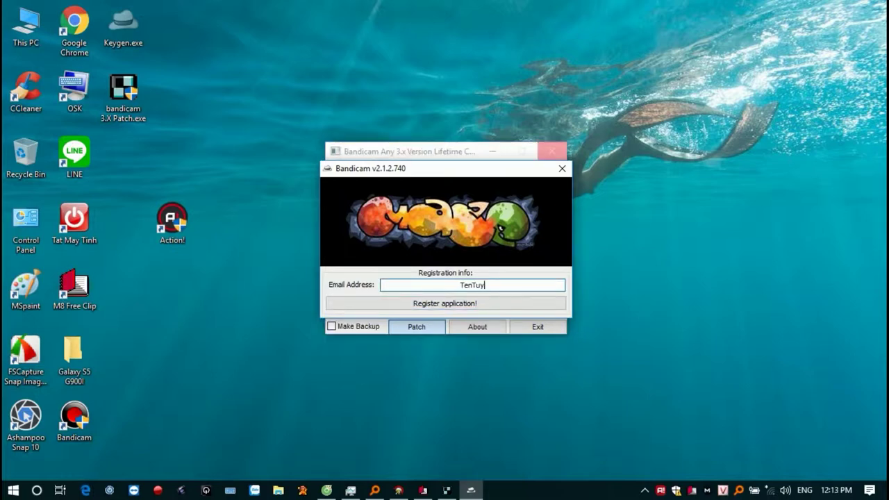
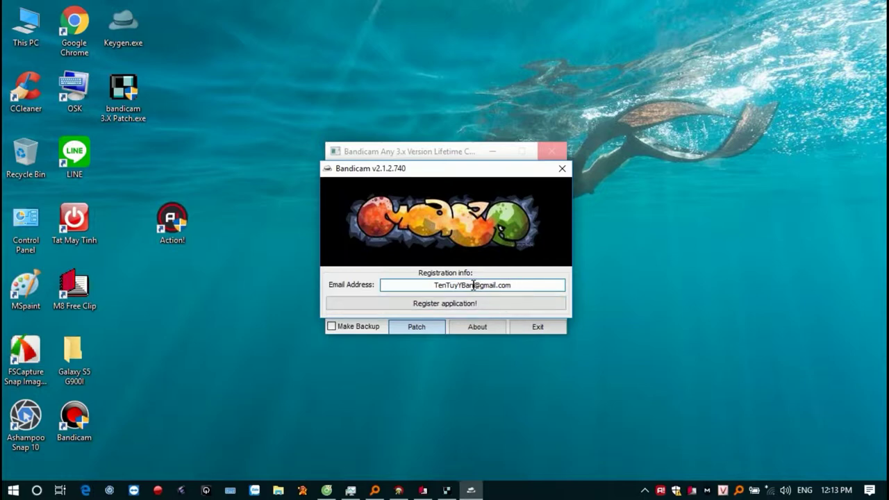
left_click_drag(473, 286, 411, 285)
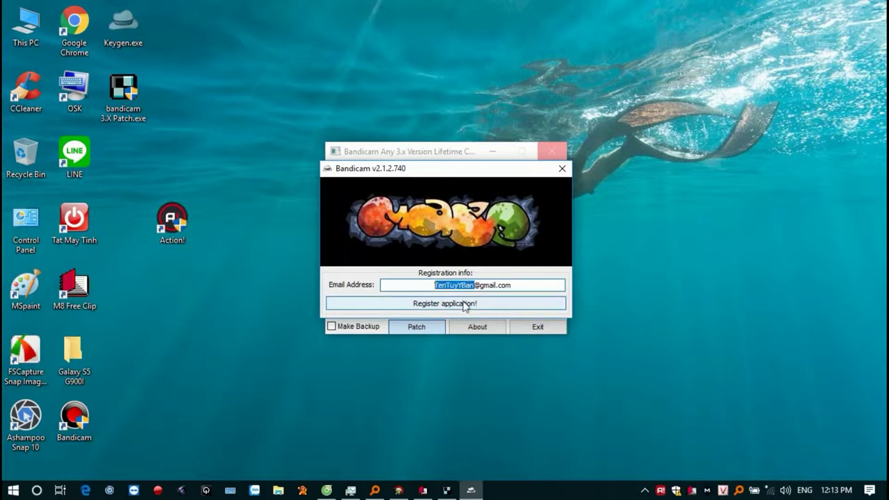
left_click(462, 306)
left_click(513, 290)
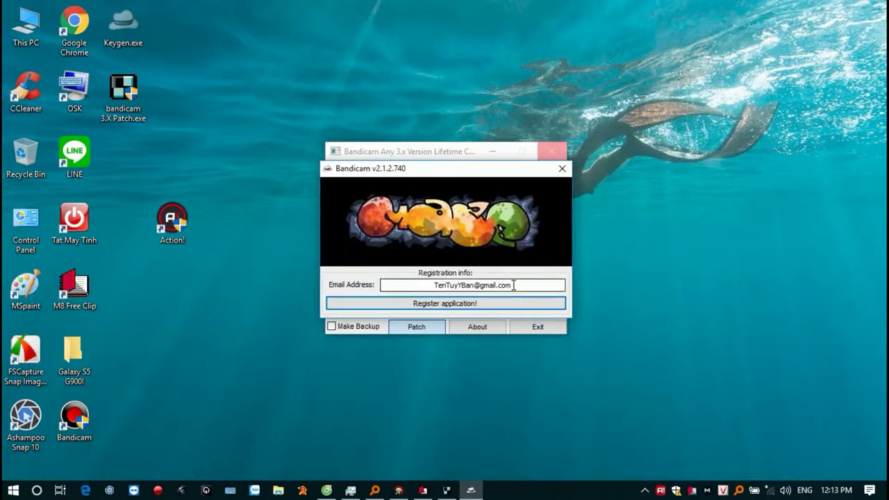
left_click(562, 170)
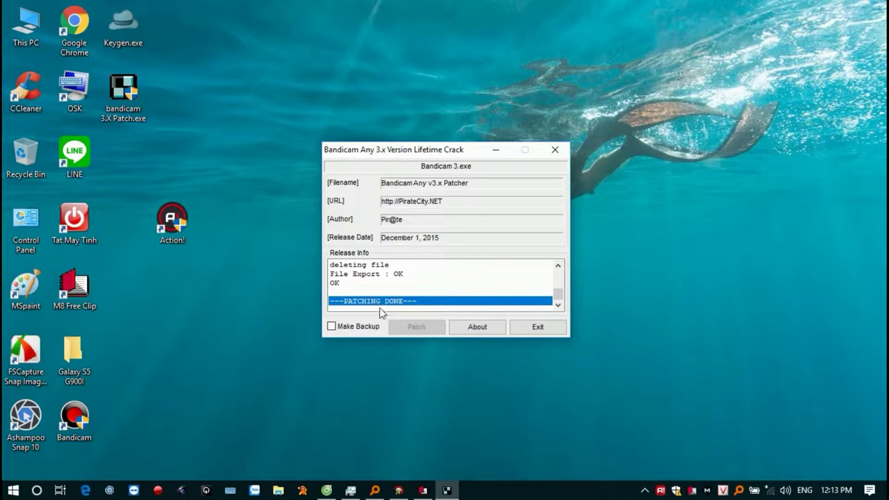
left_click(539, 327)
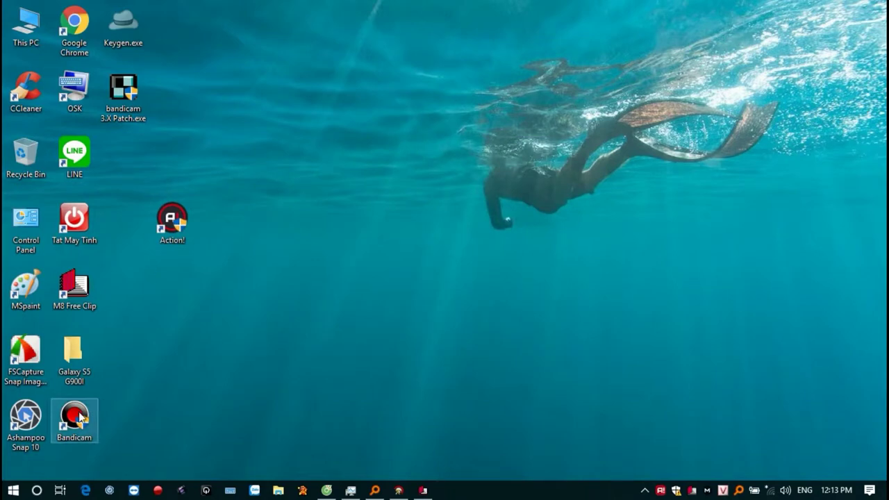
Launch Bandicam with administrator rights.
right_click(80, 414)
left_click(171, 51)
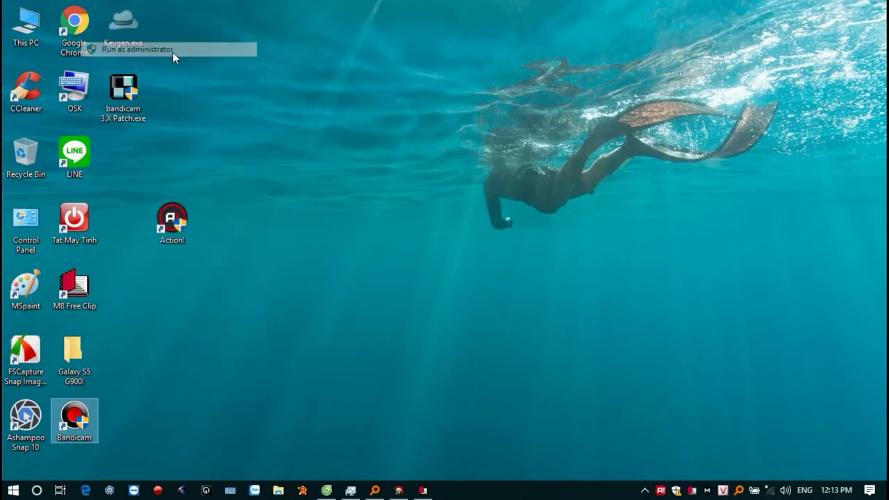
left_click(424, 324)
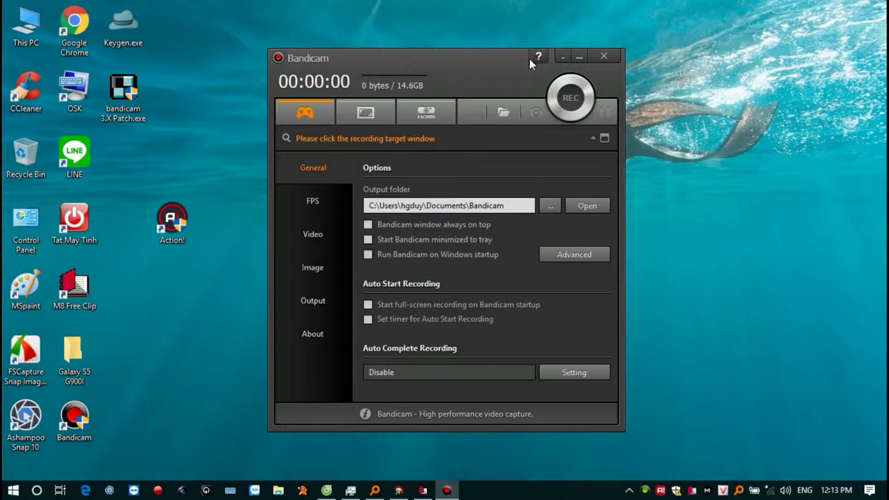
Set the recording output folder to Desktop and check it in Explorer.
left_click(559, 210)
left_click(407, 263)
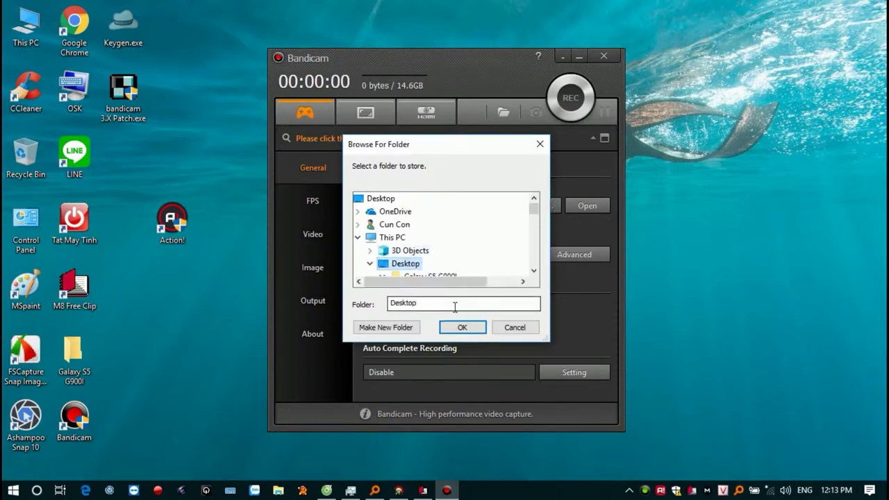
left_click(461, 327)
left_click_drag(502, 203, 368, 206)
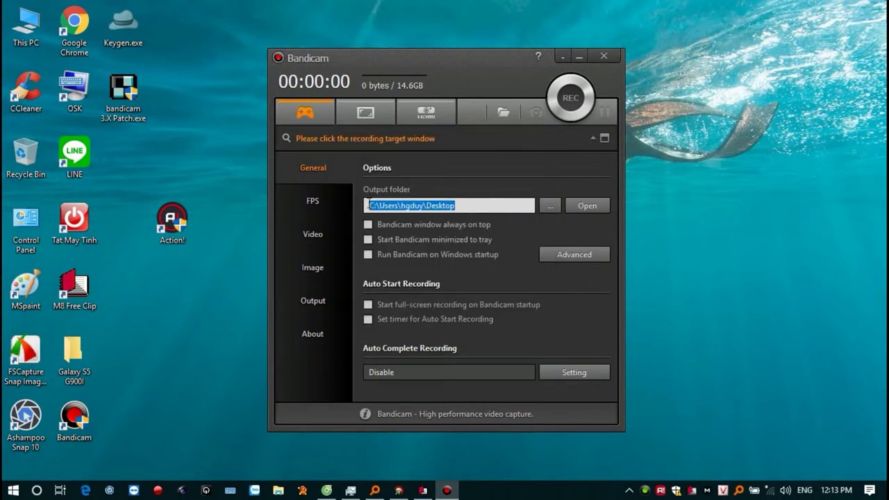
left_click(587, 205)
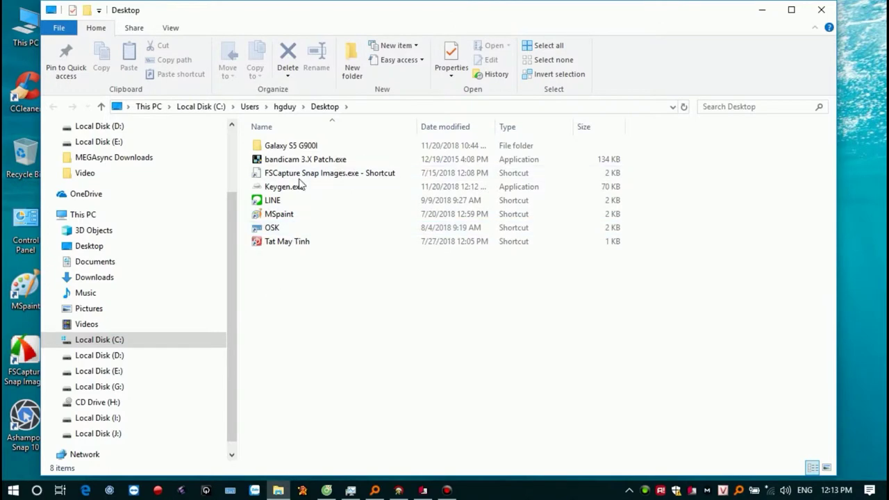
left_click(766, 10)
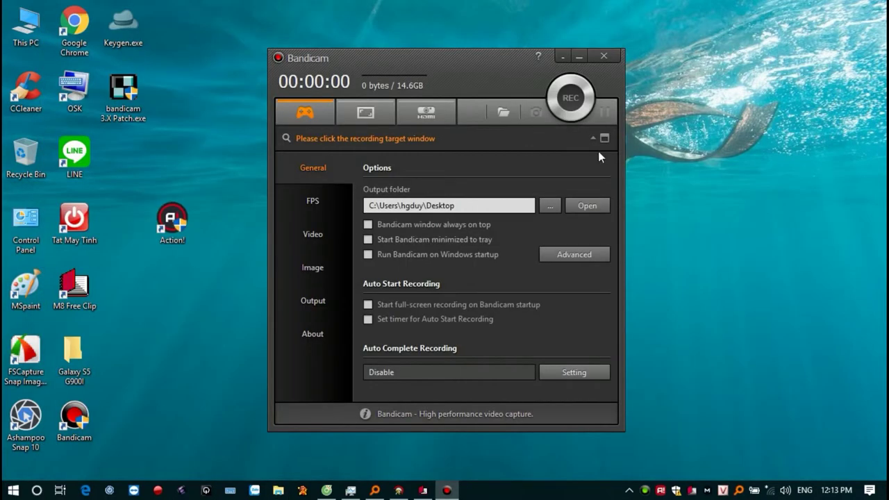
left_click(368, 225)
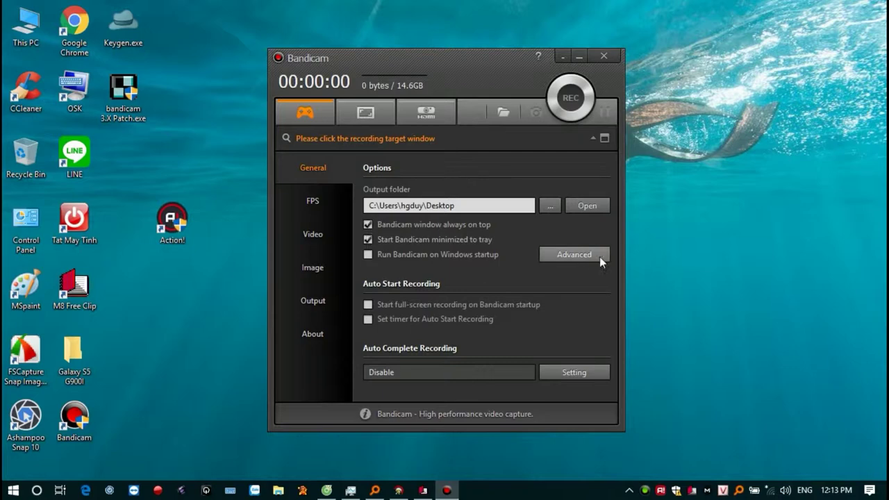
left_click(597, 255)
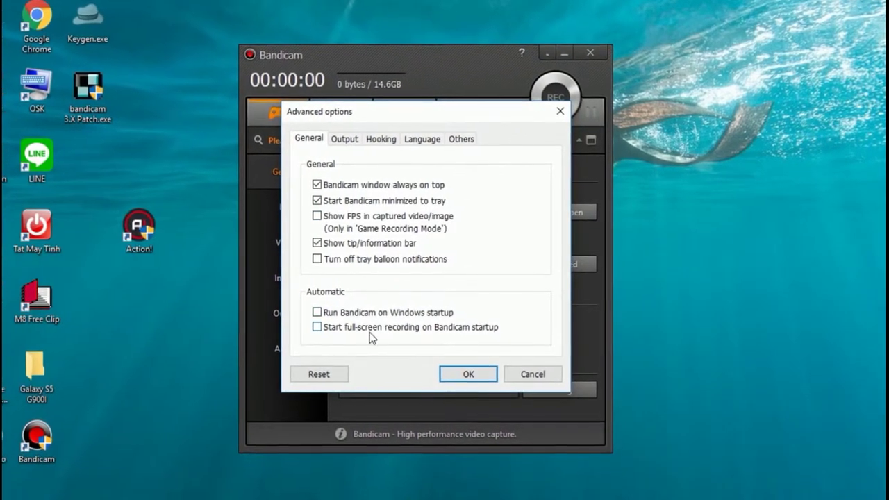
left_click(336, 138)
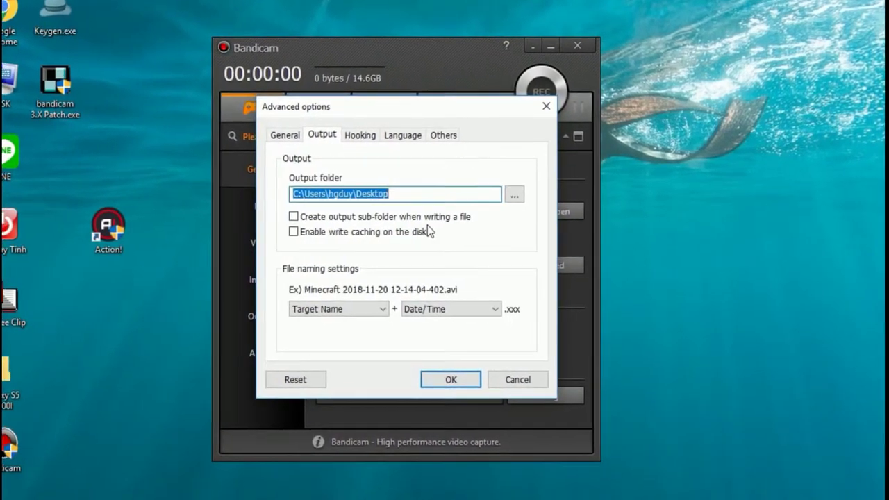
left_click(382, 310)
left_click(372, 317)
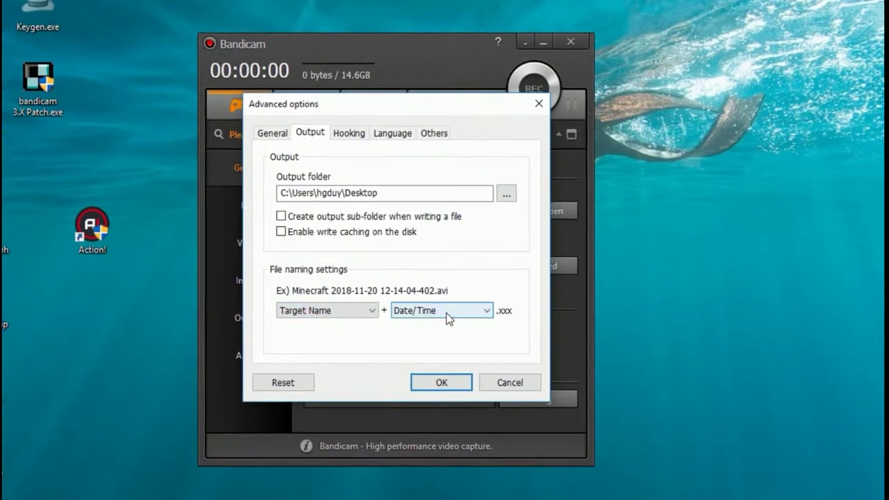
left_click(444, 314)
left_click(445, 314)
left_click(341, 131)
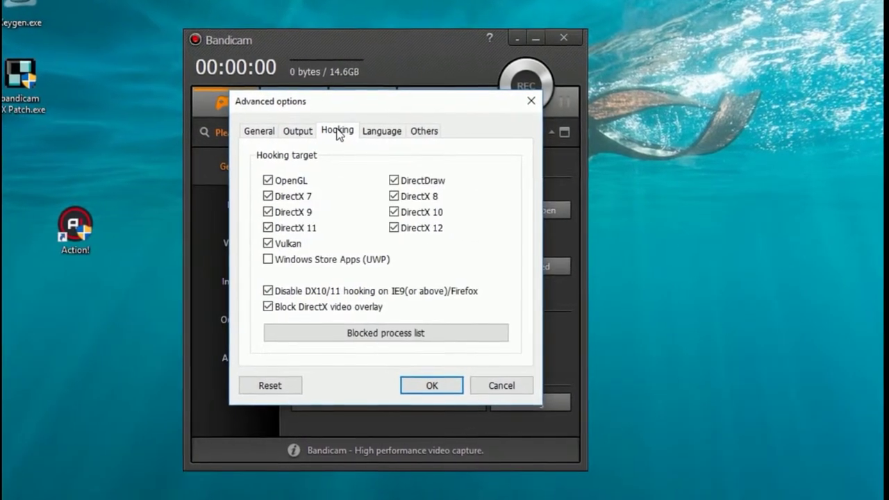
left_click(376, 132)
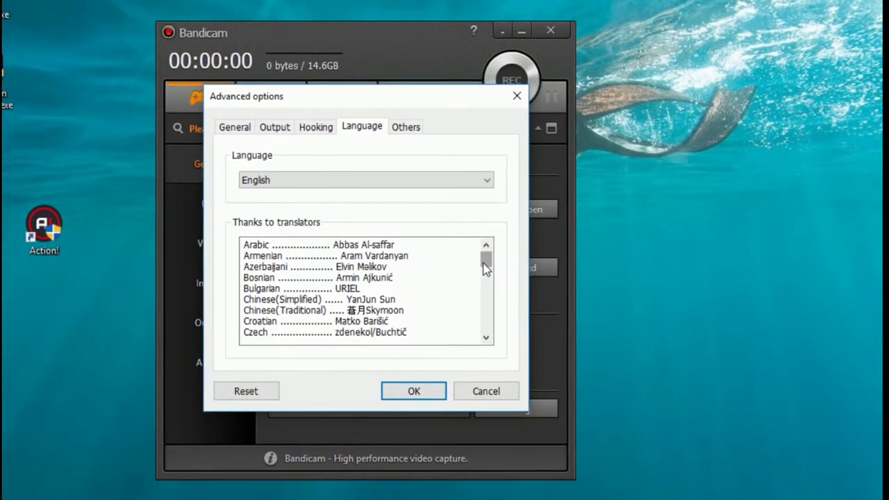
left_click_drag(486, 270, 475, 363)
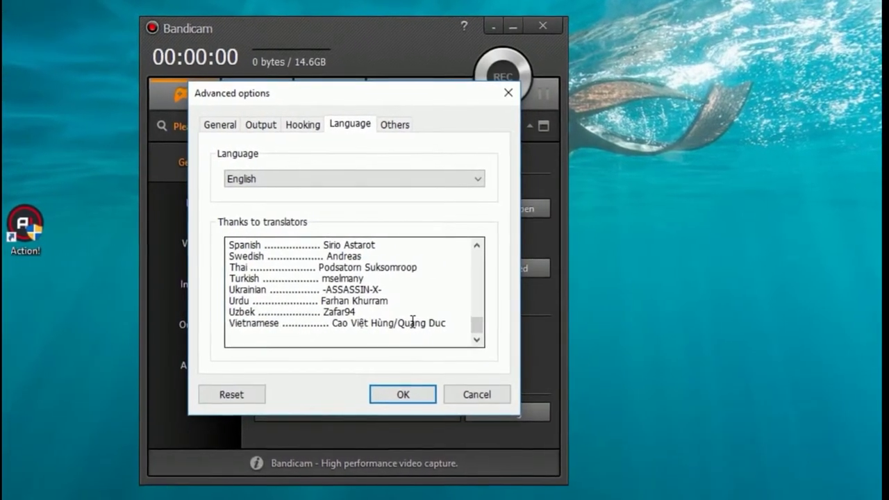
left_click(474, 179)
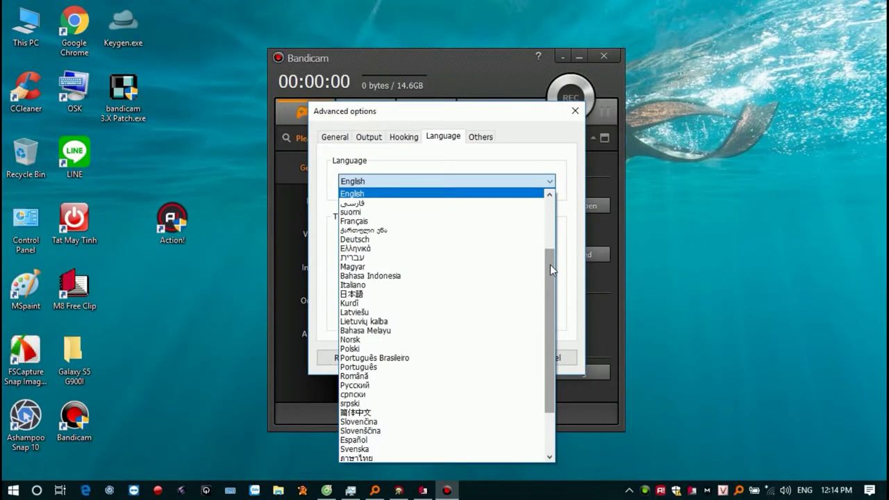
left_click_drag(550, 265, 361, 460)
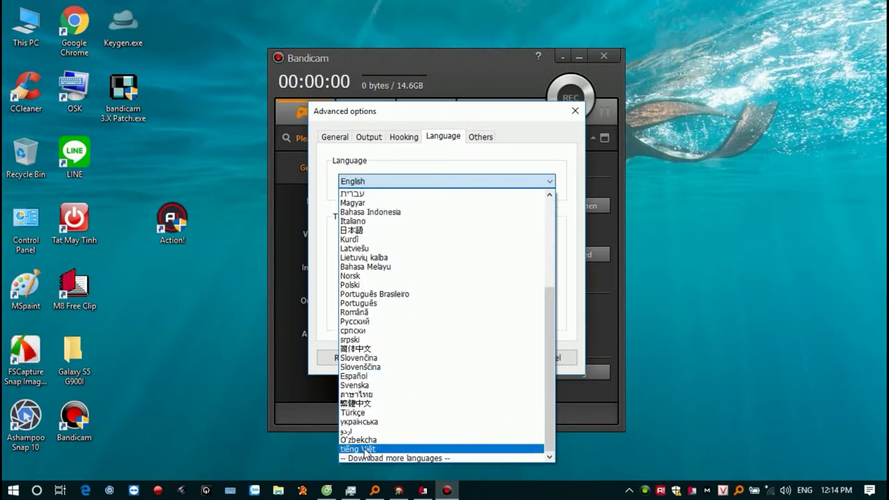
left_click(363, 448)
left_click(526, 275)
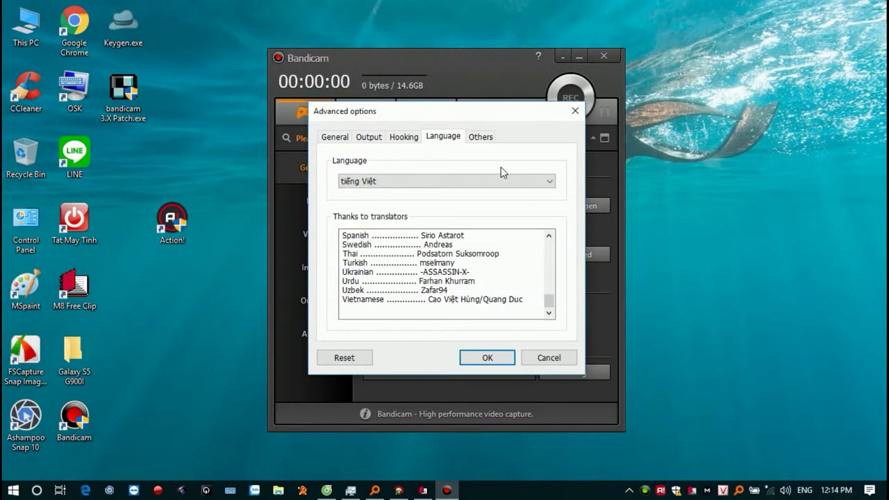
left_click(481, 136)
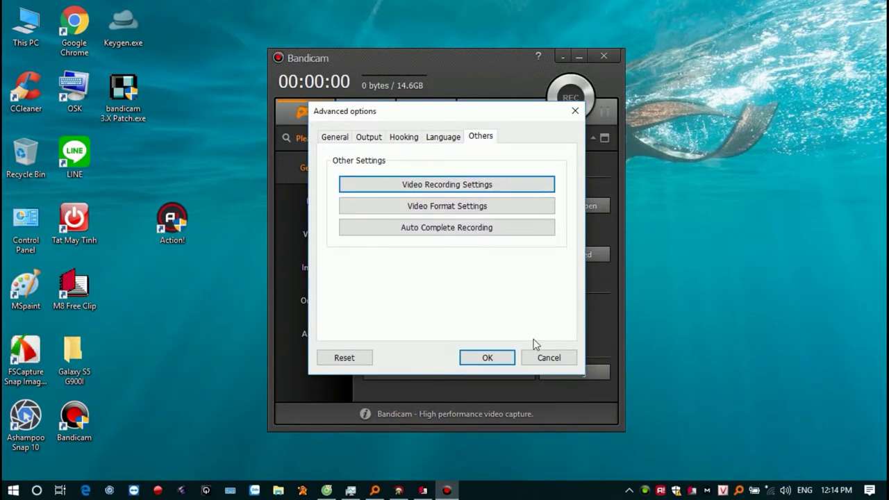
left_click(552, 357)
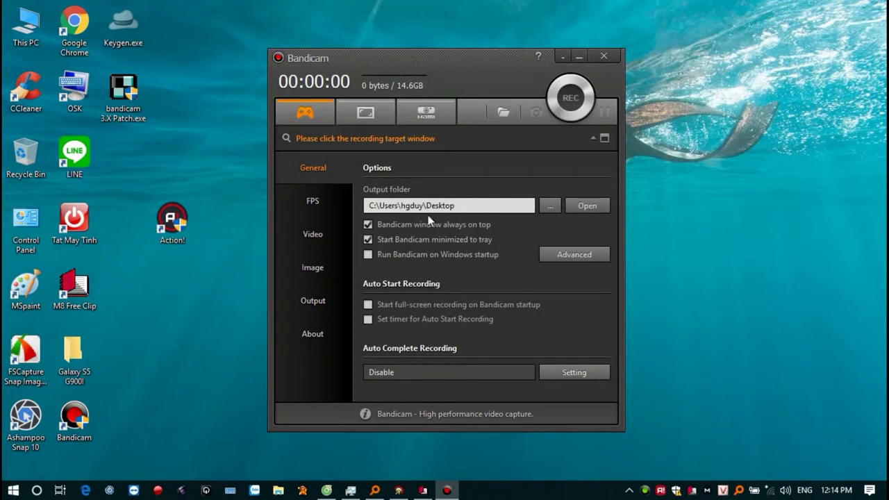
left_click(575, 375)
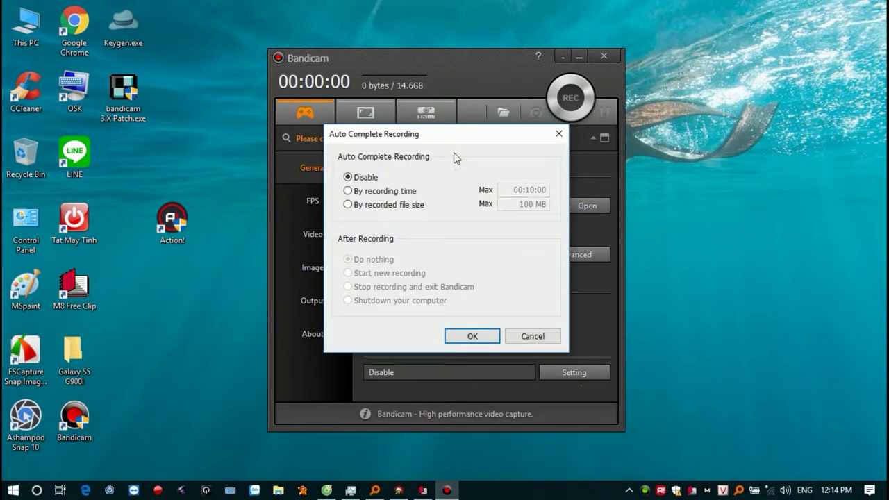
left_click(359, 192)
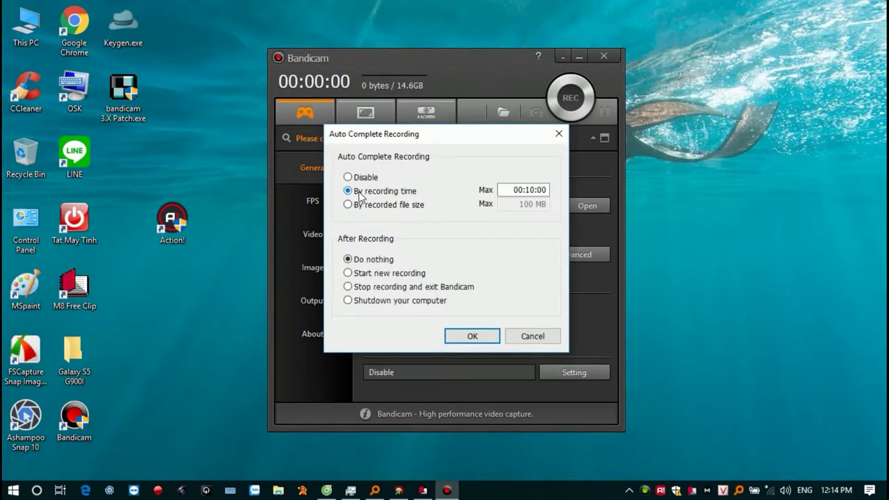
left_click(363, 205)
left_click(533, 204)
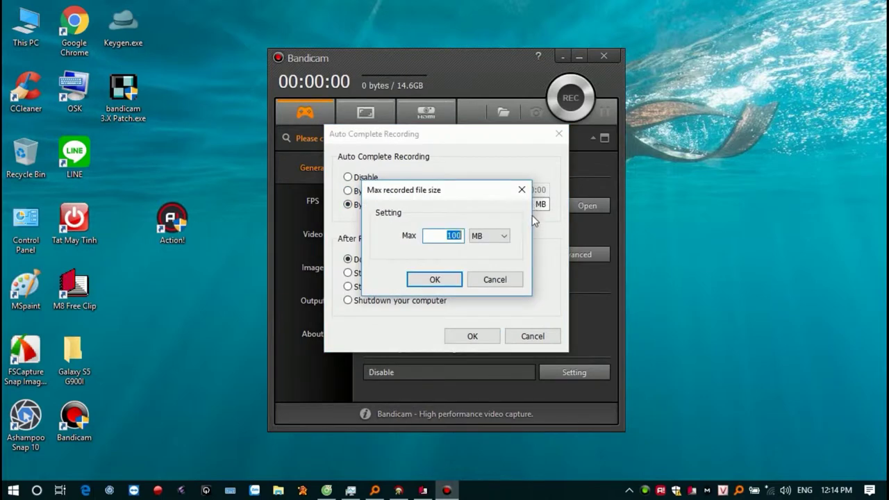
left_click(499, 236)
left_click(500, 258)
left_click(494, 279)
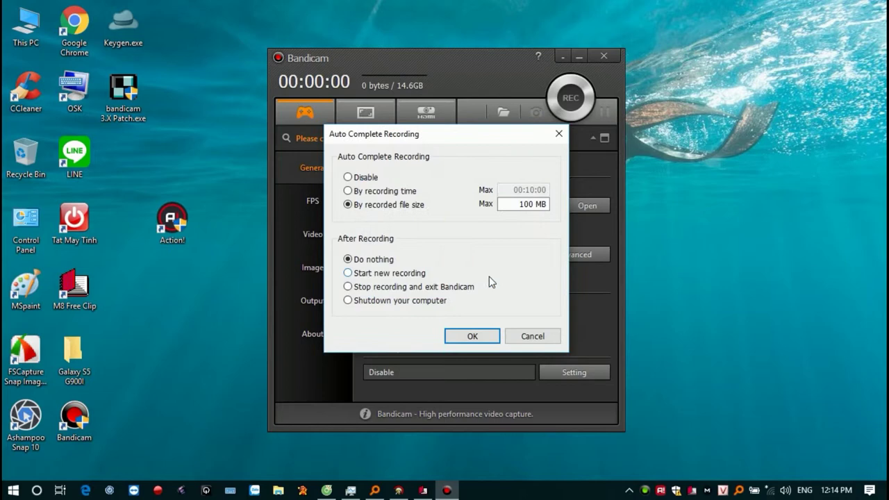
left_click(404, 275)
left_click(405, 288)
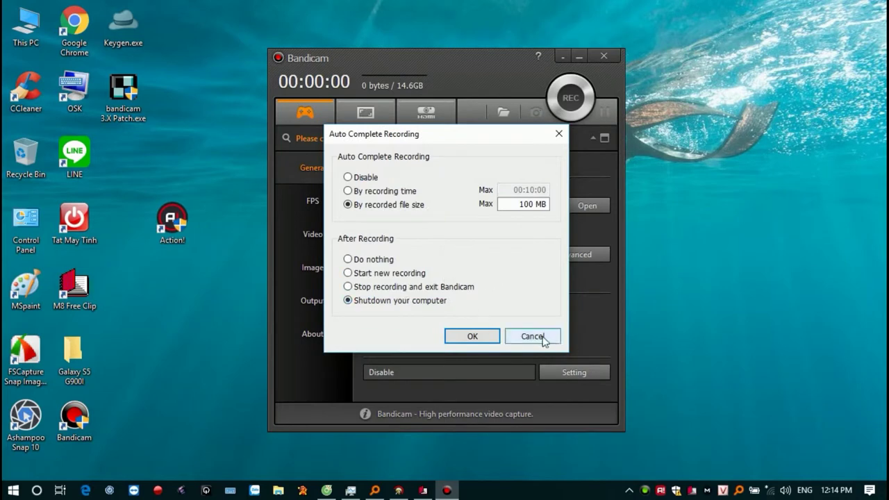
left_click(537, 335)
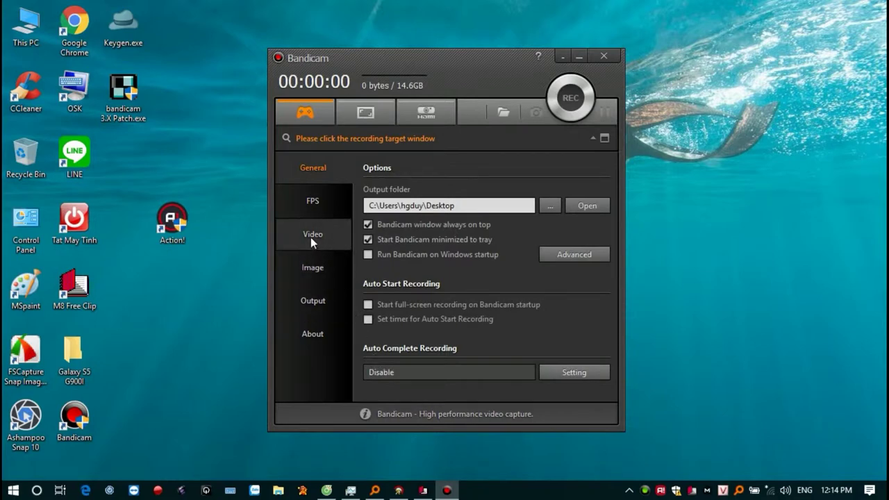
Place the FPS overlay in the bottom-right corner and uncheck the FPS Overlay Hotkey.
left_click(317, 205)
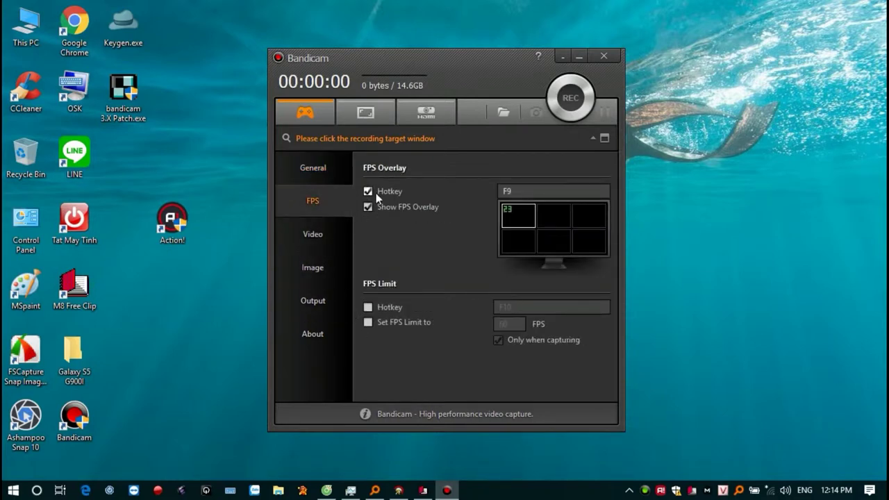
left_click(551, 243)
left_click(594, 249)
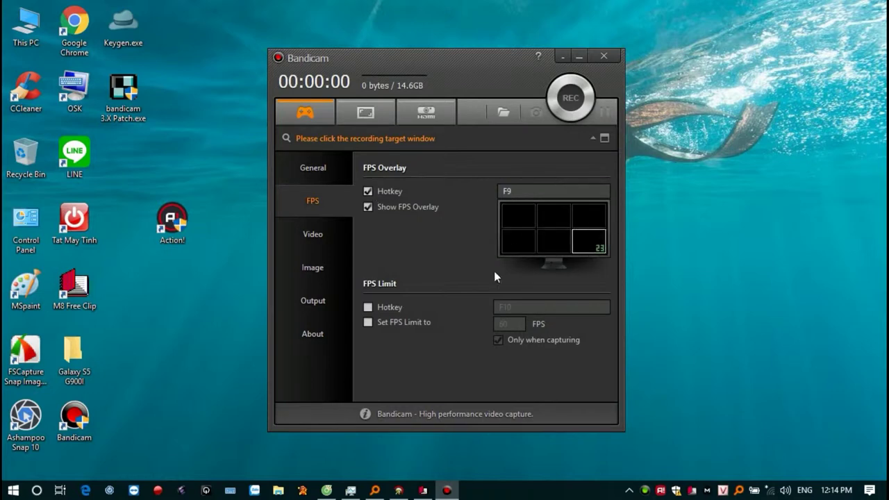
left_click(368, 307)
left_click(368, 323)
Enable the Pause Hotkey on the Video page and set it to F11.
left_click(309, 234)
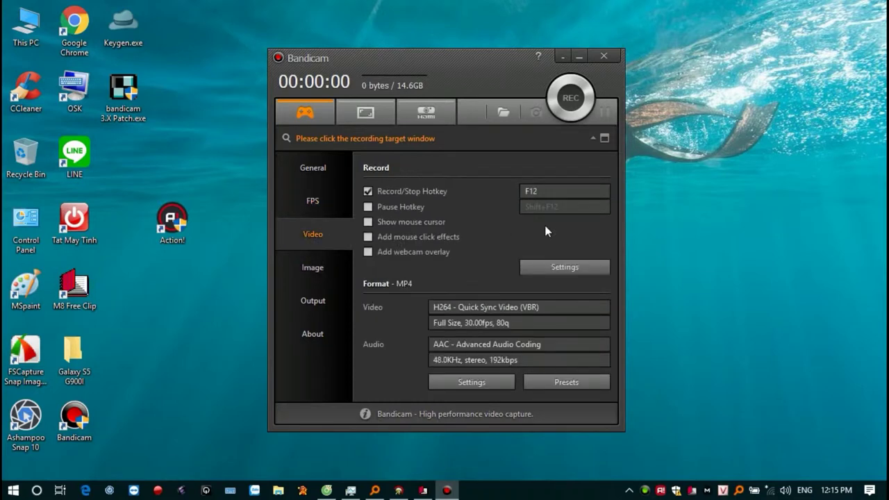
left_click(407, 207)
left_click(585, 206)
key("F11")
Keep the default primary sound device after reviewing its Windows Sound settings tabs.
left_click(549, 267)
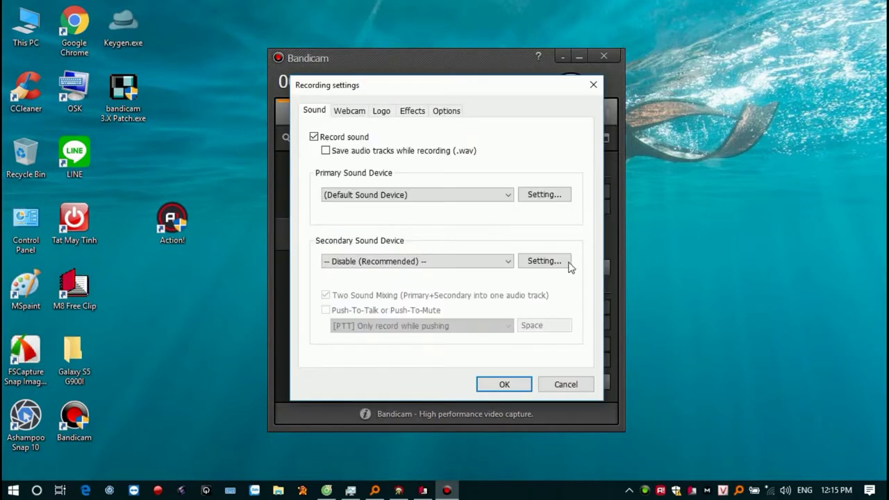
left_click(486, 195)
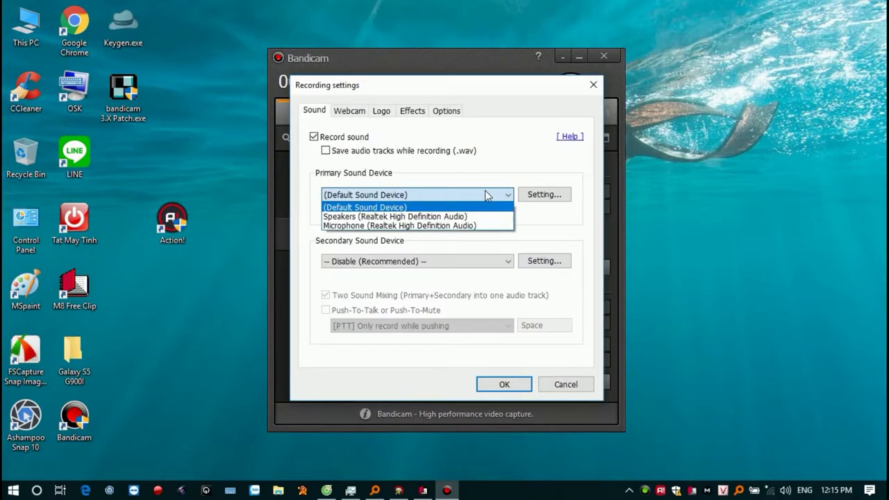
left_click(489, 195)
left_click(555, 194)
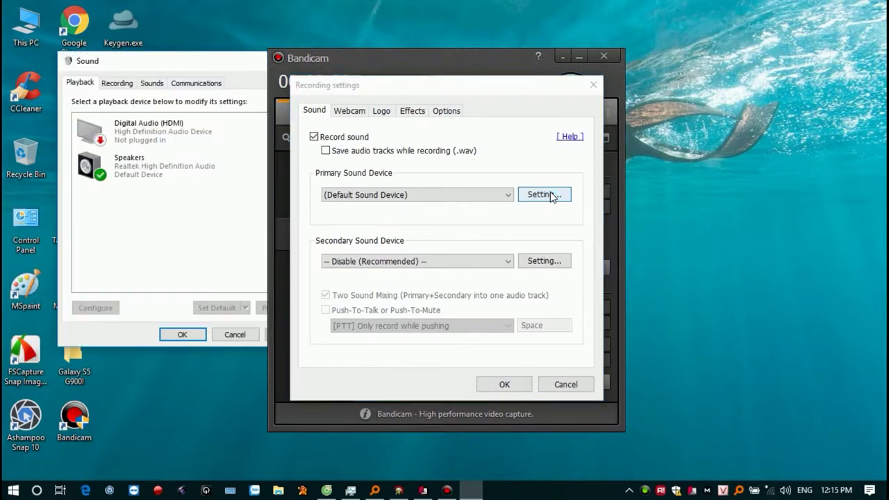
left_click(117, 83)
left_click(194, 82)
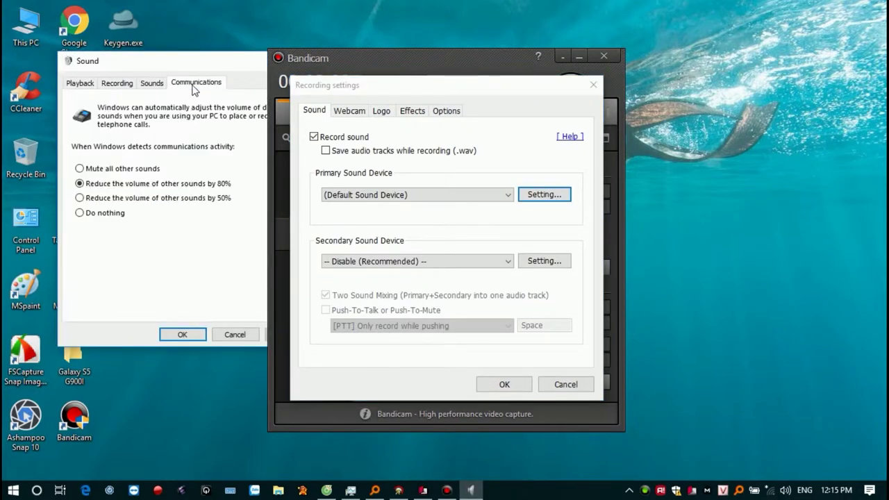
left_click(140, 85)
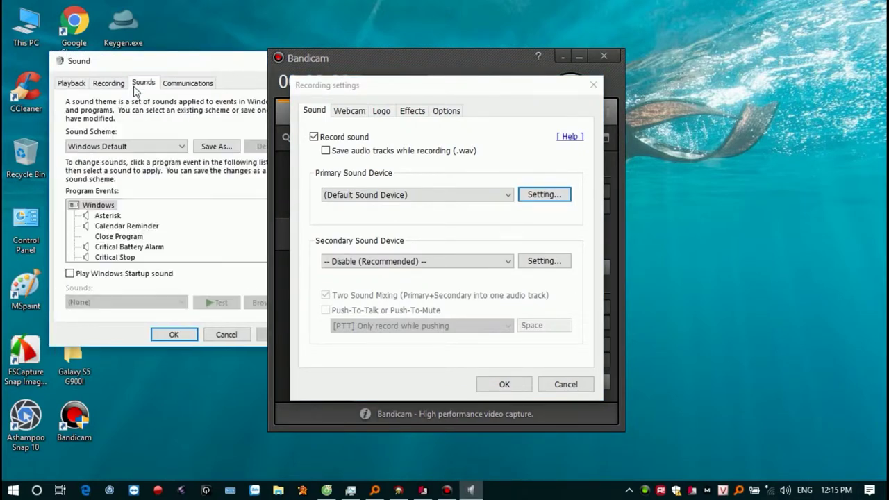
left_click_drag(240, 63, 199, 74)
left_click_drag(244, 226, 244, 259)
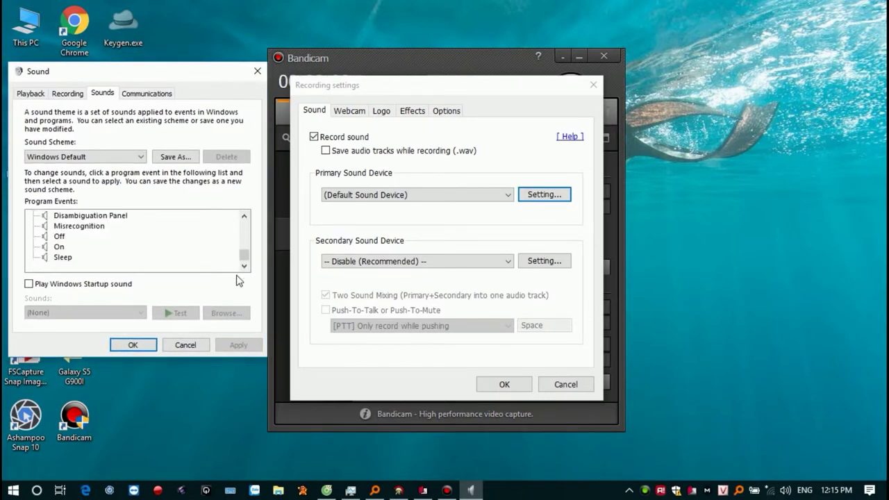
left_click(128, 159)
left_click(128, 158)
left_click(68, 93)
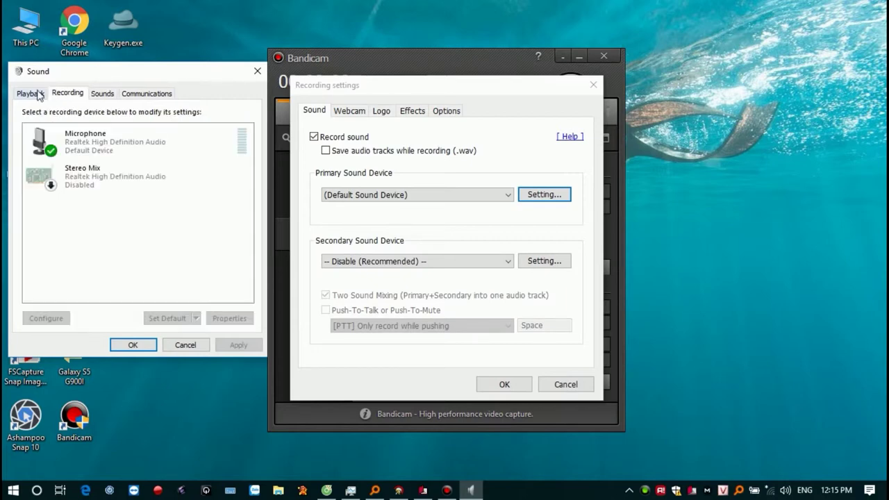
left_click(31, 93)
left_click(185, 344)
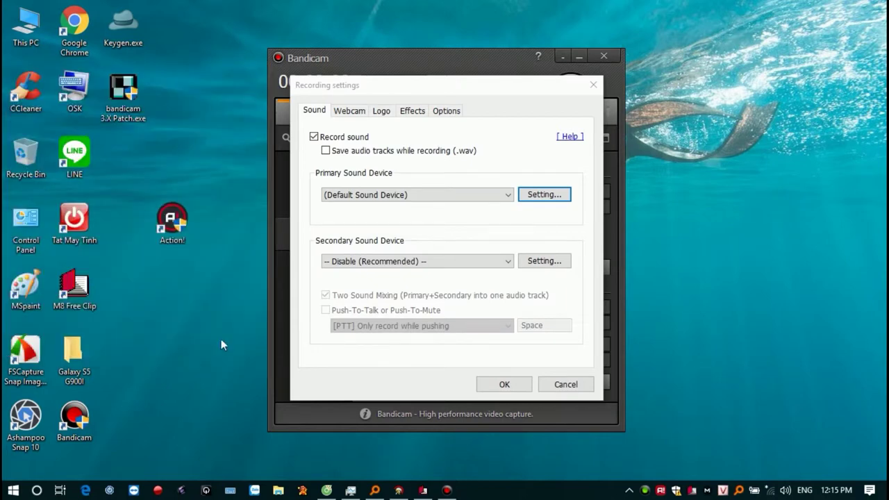
Leave the secondary sound device disabled after reviewing its Windows Sound settings.
left_click(506, 261)
left_click(489, 272)
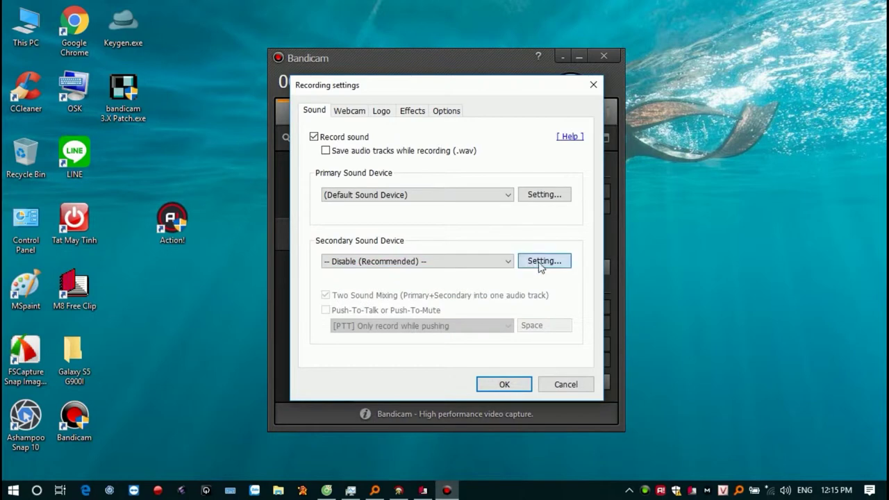
left_click(542, 262)
left_click(168, 101)
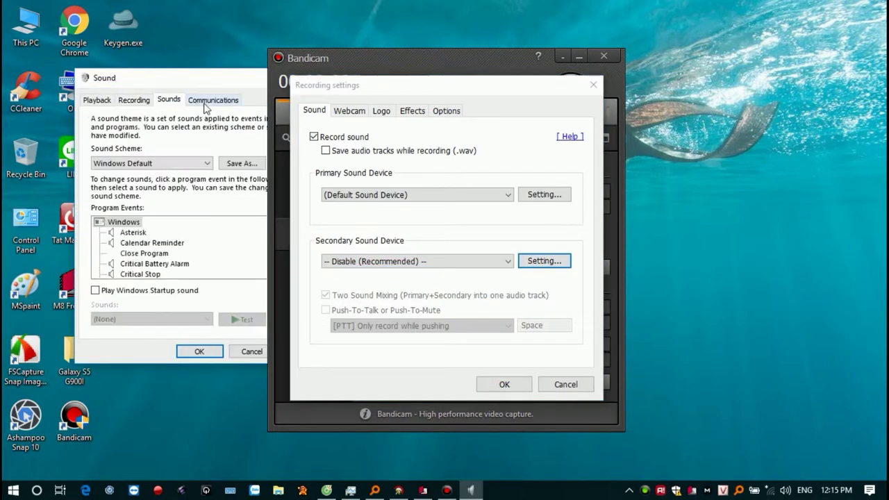
left_click(205, 104)
left_click(99, 102)
left_click(132, 102)
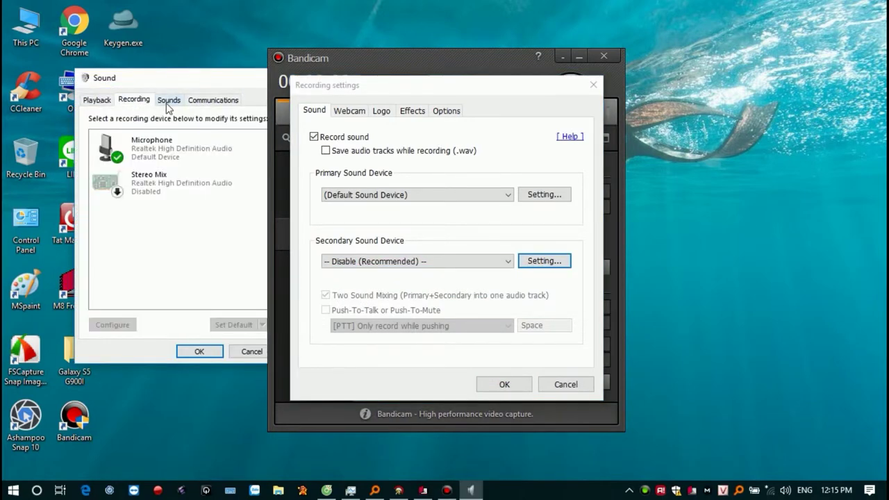
left_click(168, 101)
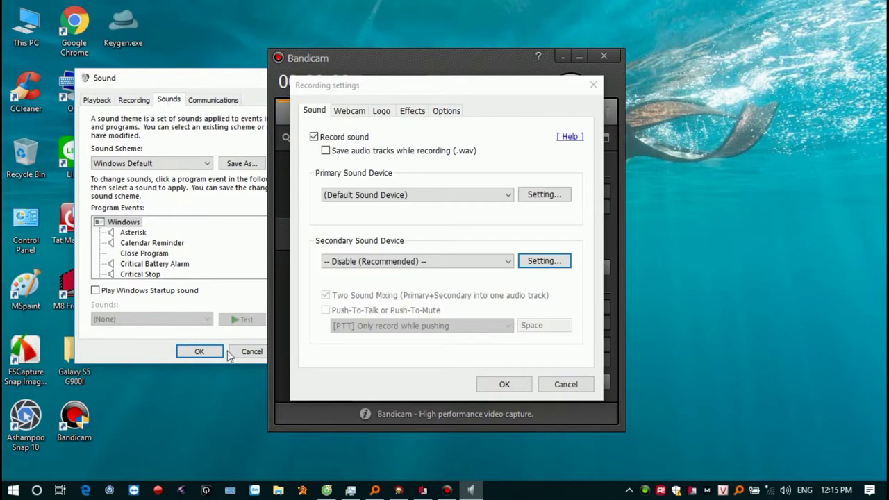
left_click(250, 351)
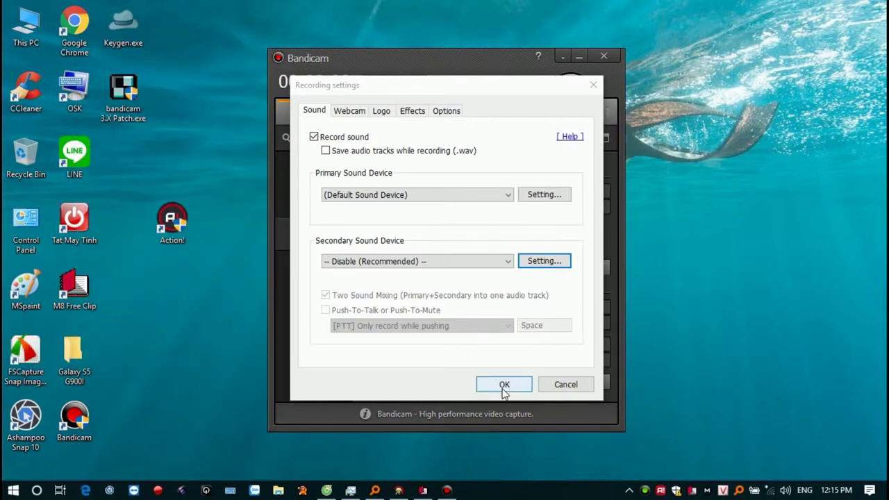
Explore the webcam overlay device, properties and formats, then leave the webcam overlay unchecked.
left_click(350, 113)
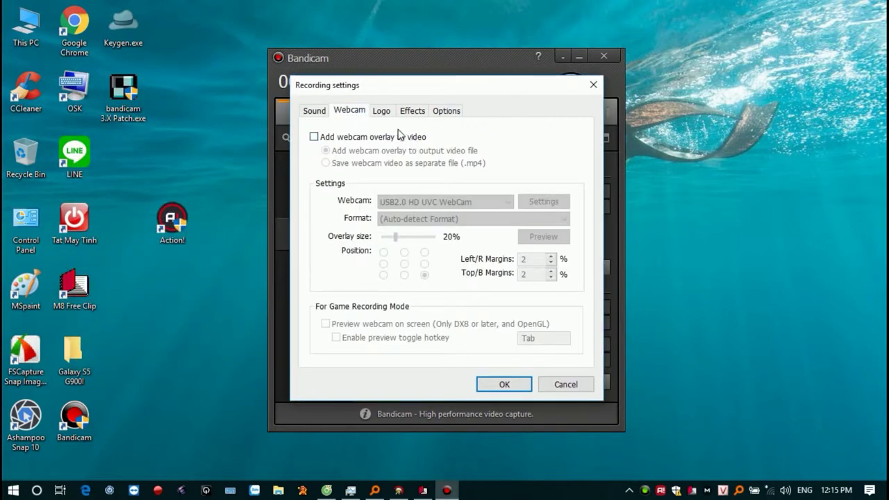
left_click(314, 137)
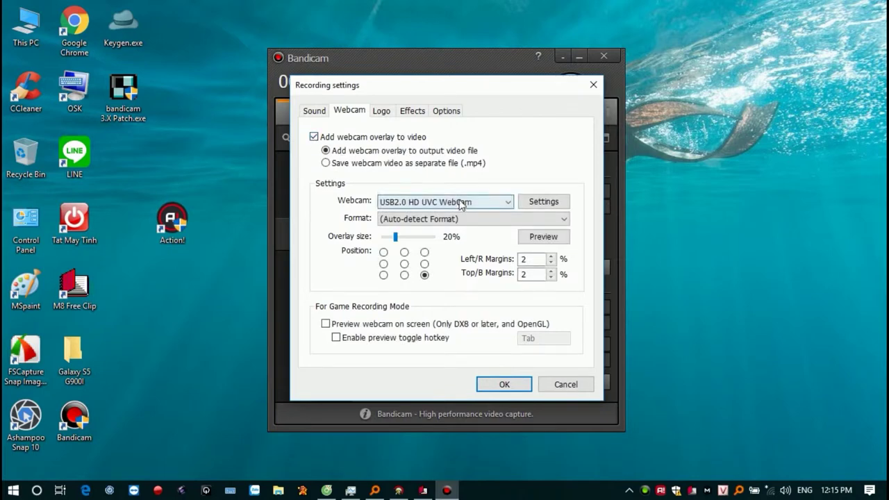
left_click(461, 202)
left_click(464, 201)
left_click(545, 202)
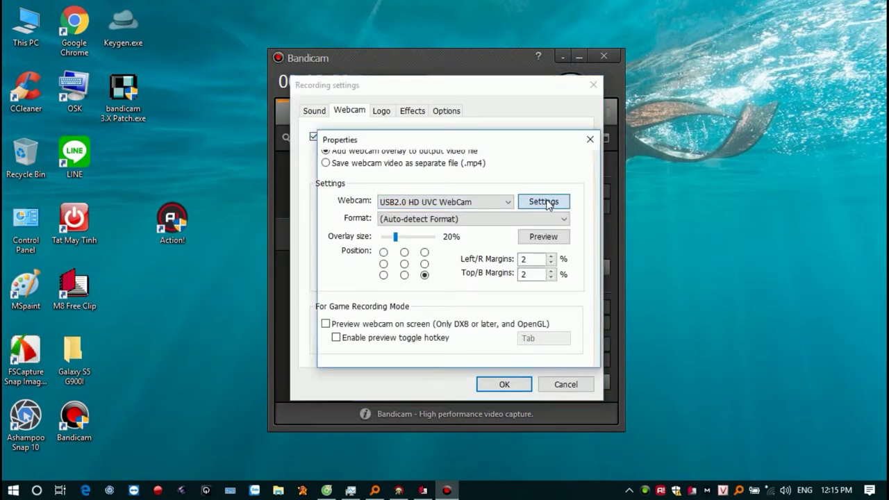
left_click(590, 141)
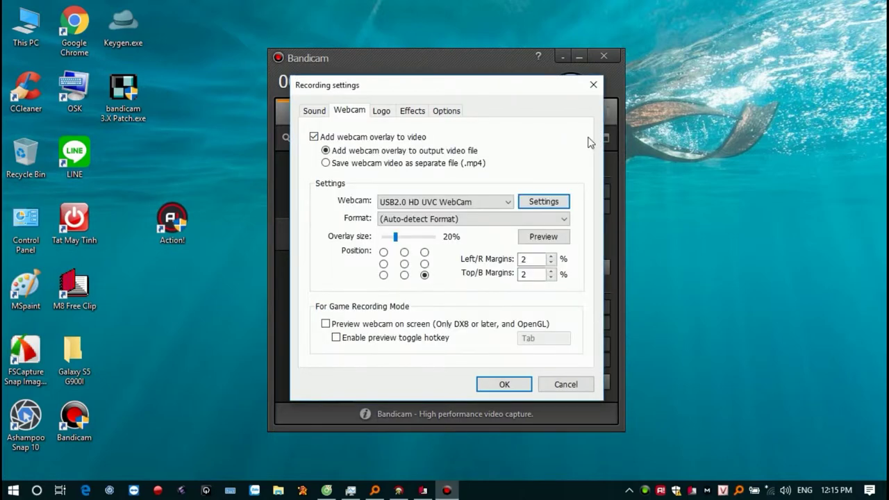
left_click(516, 217)
left_click(516, 217)
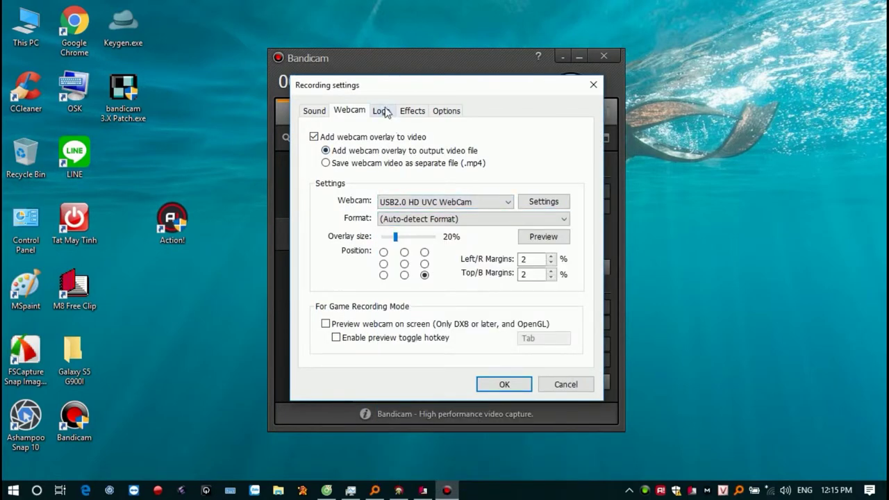
left_click(314, 137)
Browse the Logo, Effects and Options tabs, then cancel Recording settings unchanged.
left_click(380, 111)
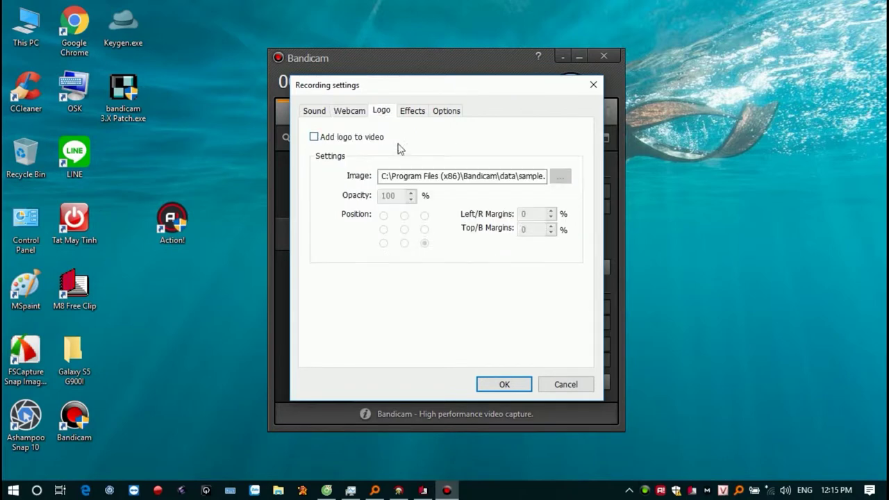
double_click(381, 178)
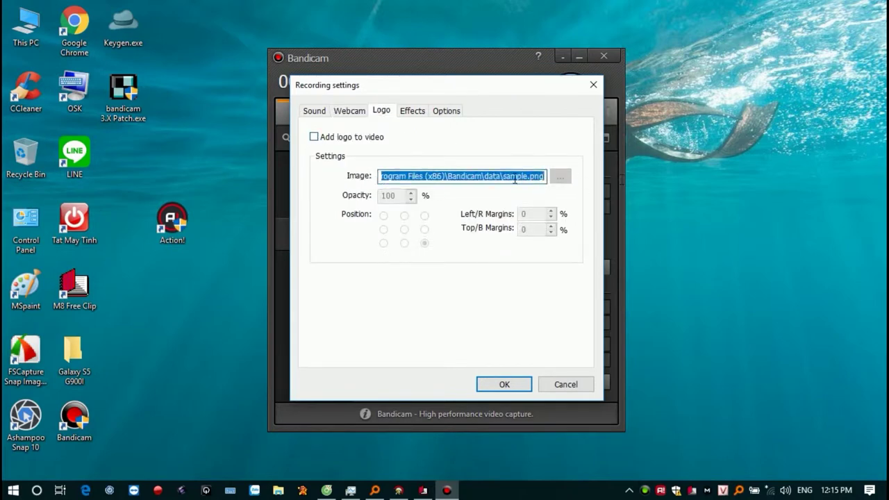
left_click(515, 179)
left_click_drag(503, 178, 540, 180)
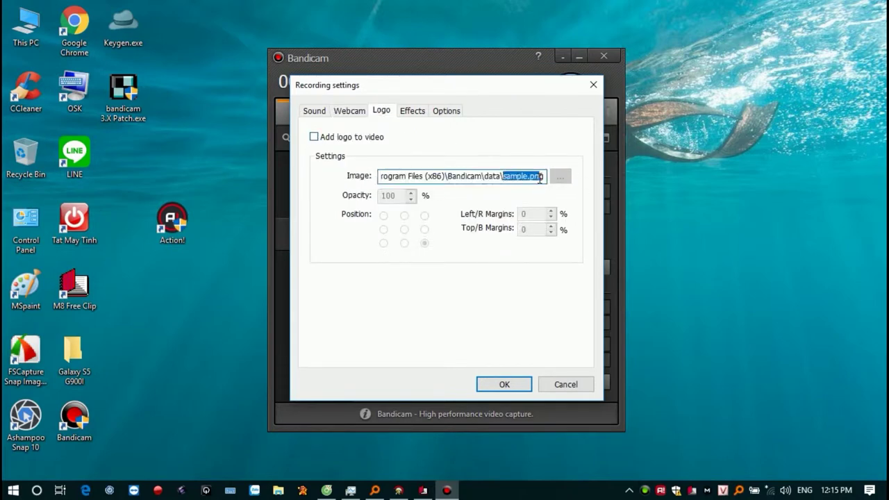
left_click(411, 111)
left_click(438, 112)
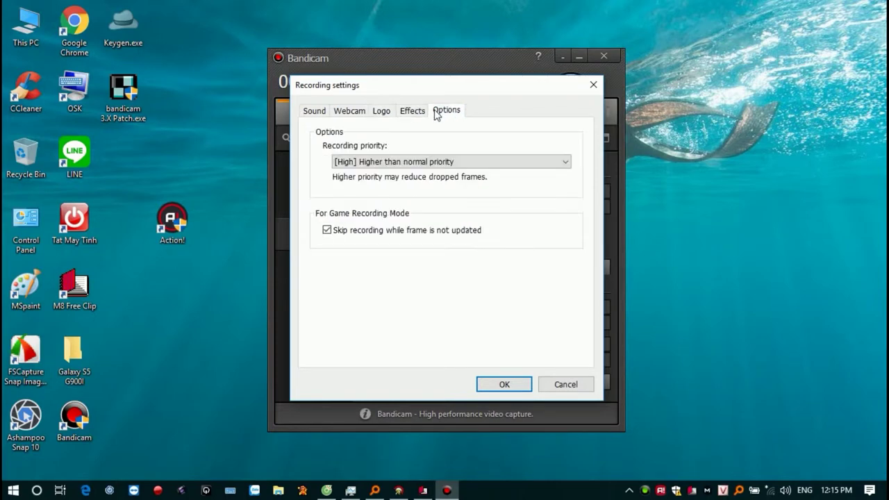
left_click(462, 157)
left_click(490, 145)
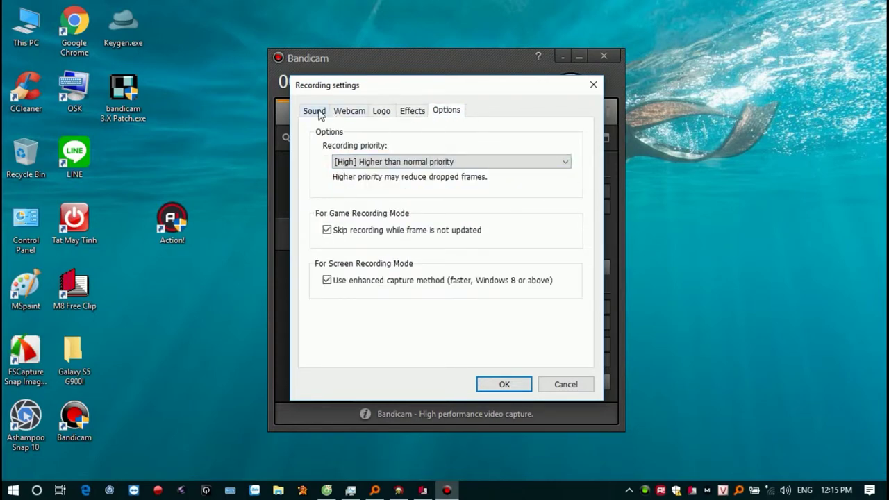
left_click(312, 112)
left_click(562, 386)
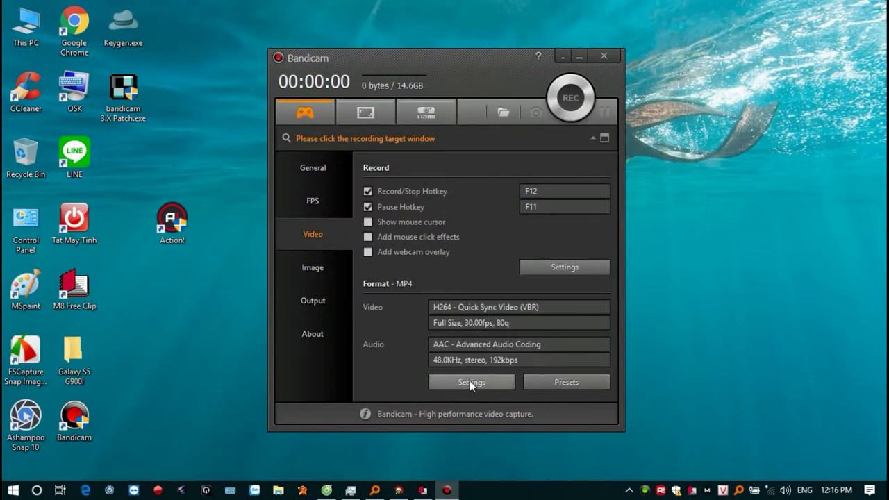
left_click(406, 237)
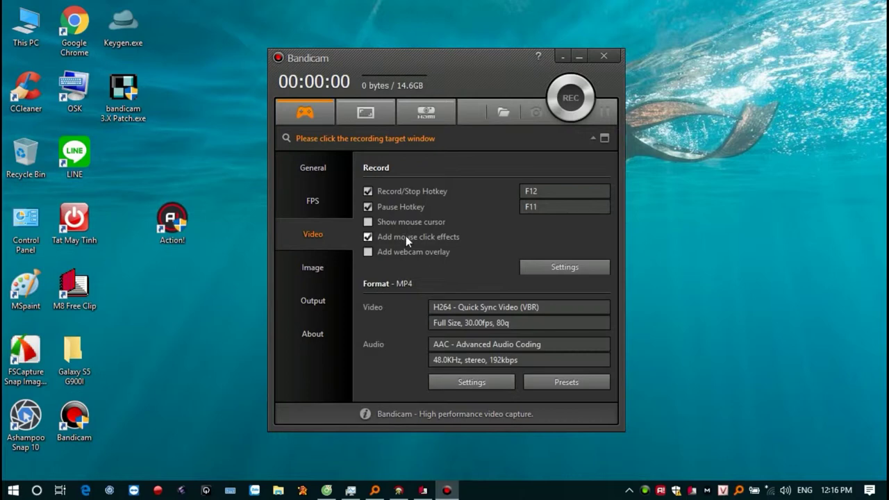
left_click(406, 236)
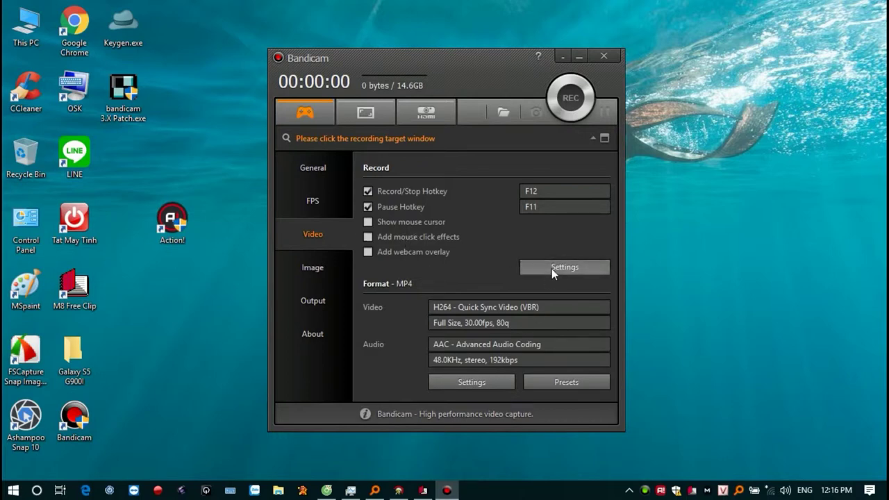
left_click(552, 268)
left_click(412, 111)
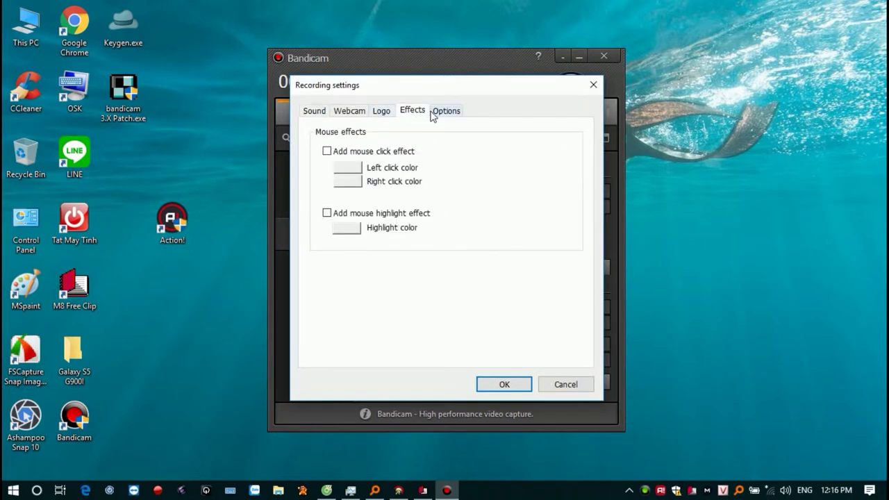
left_click(327, 151)
left_click(326, 213)
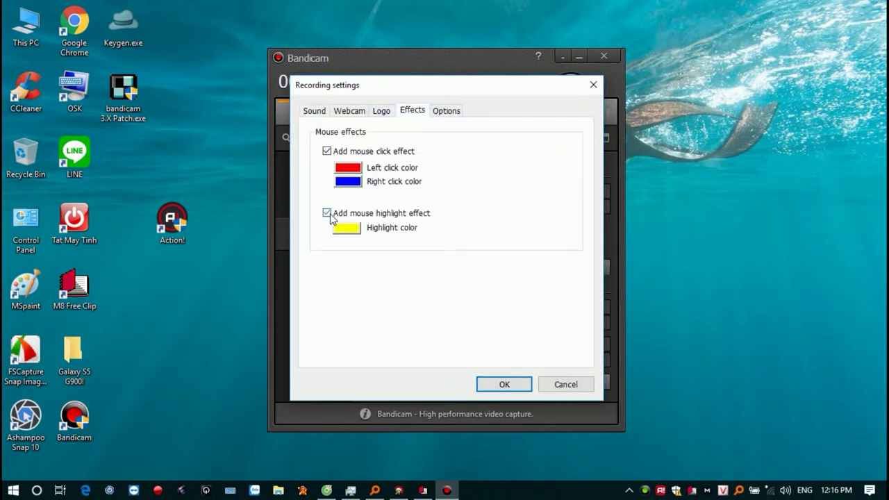
left_click(552, 385)
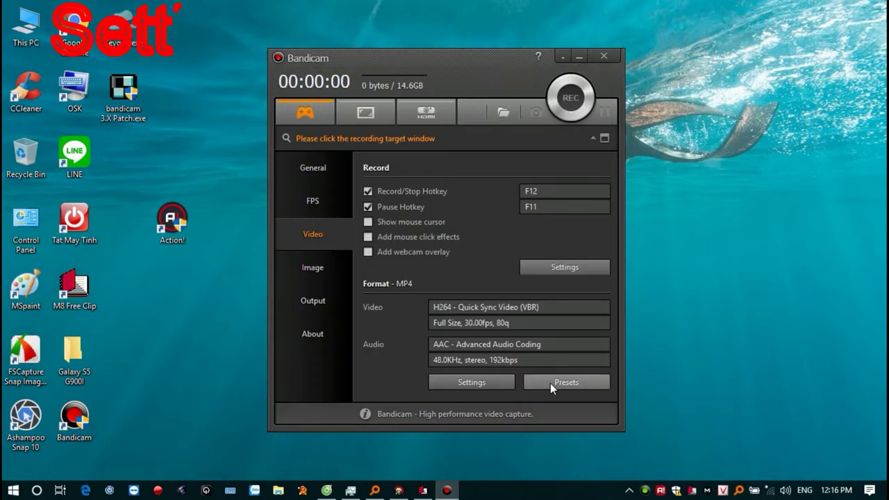
Switch the recording format to AVI, keeping Full Size video at 30 fps.
left_click(476, 380)
left_click(398, 132)
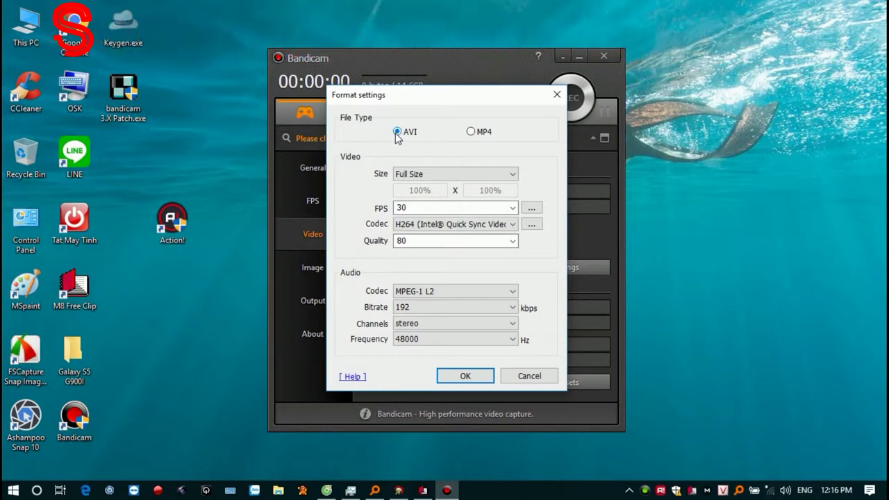
left_click(510, 176)
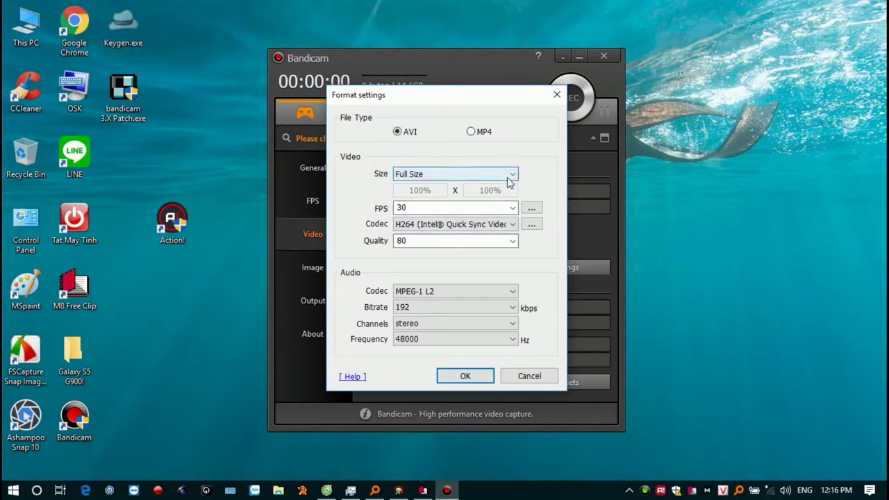
left_click(509, 185)
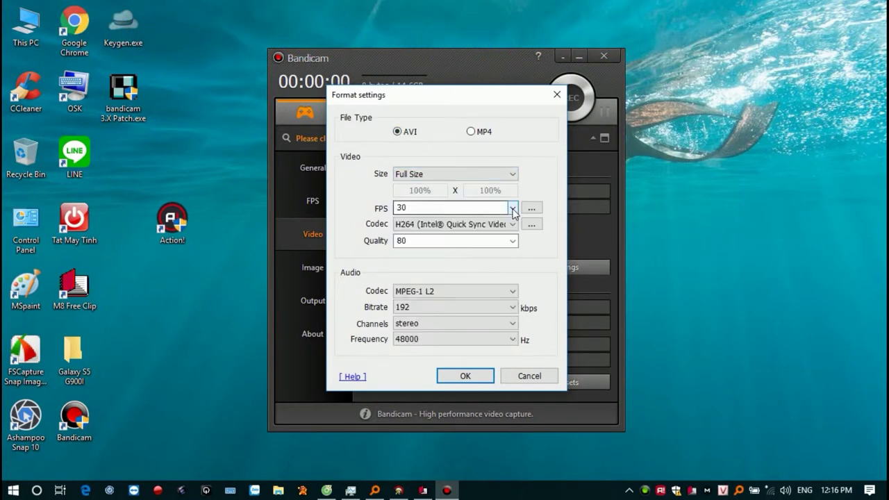
left_click(512, 207)
left_click(514, 211)
left_click(531, 207)
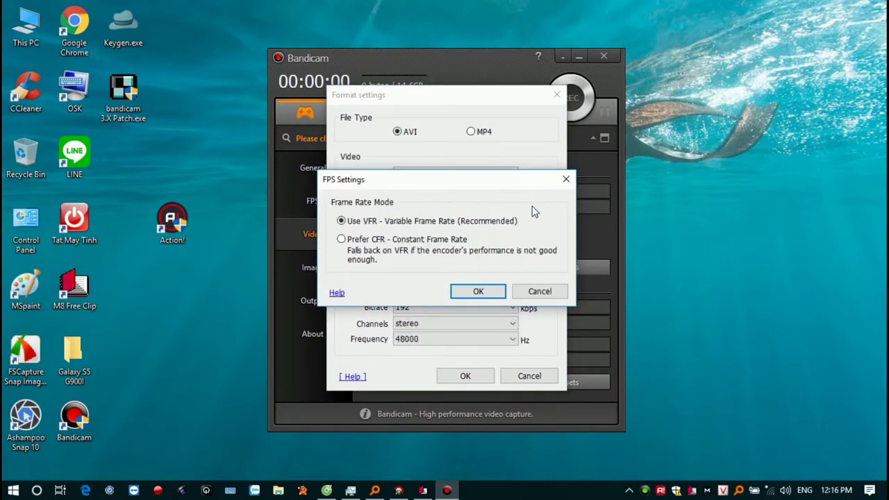
left_click(541, 292)
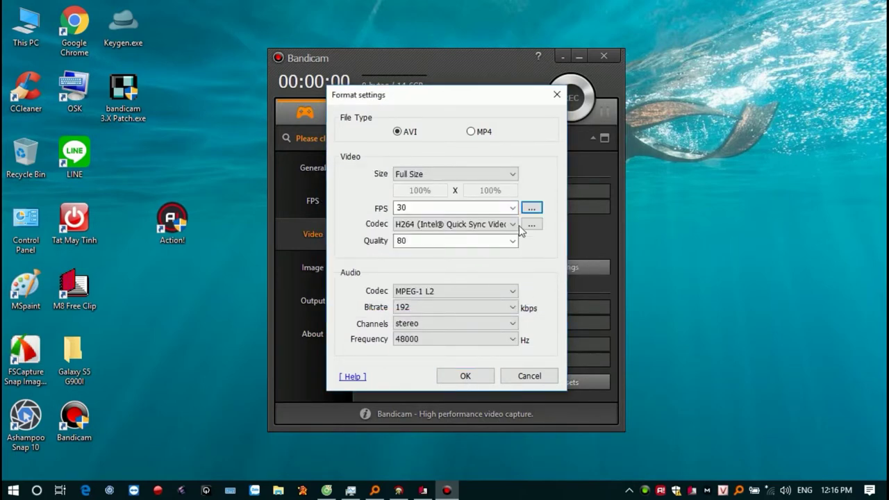
Keep the Intel H264 codec with keyframe interval 150 and H264 FourCC.
left_click(514, 224)
left_click(517, 225)
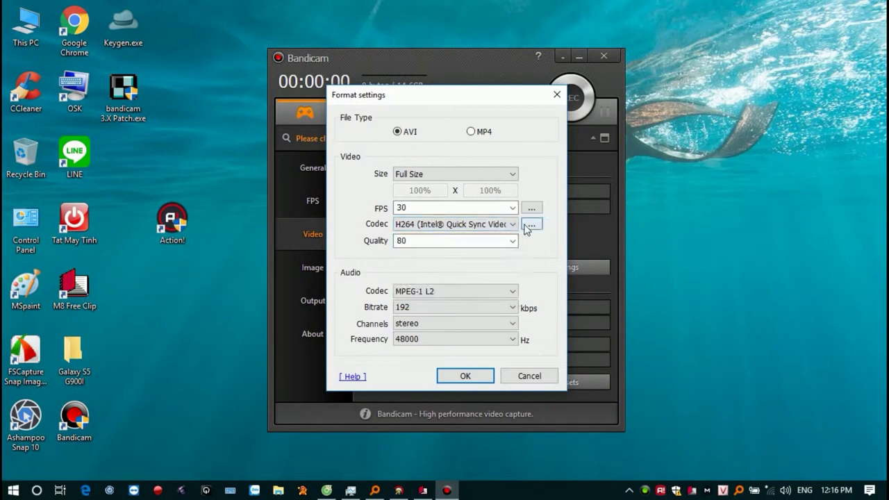
left_click(531, 223)
left_click(488, 296)
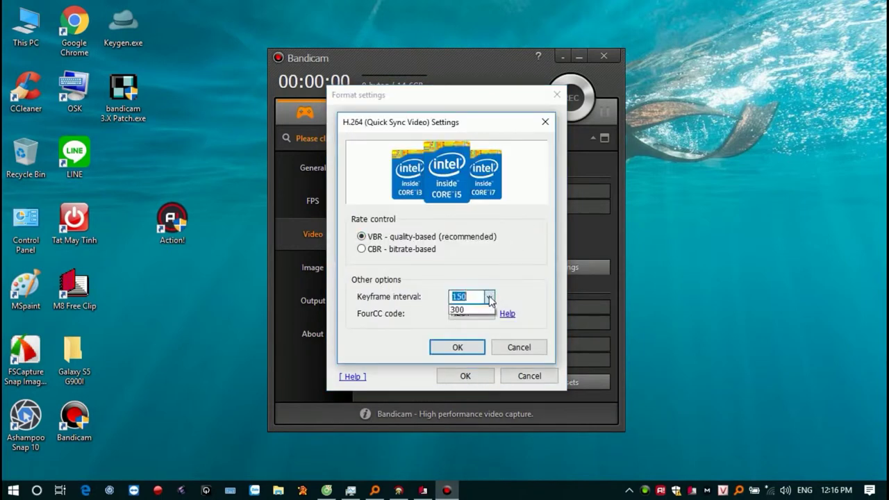
left_click(489, 341)
left_click(487, 313)
left_click(485, 317)
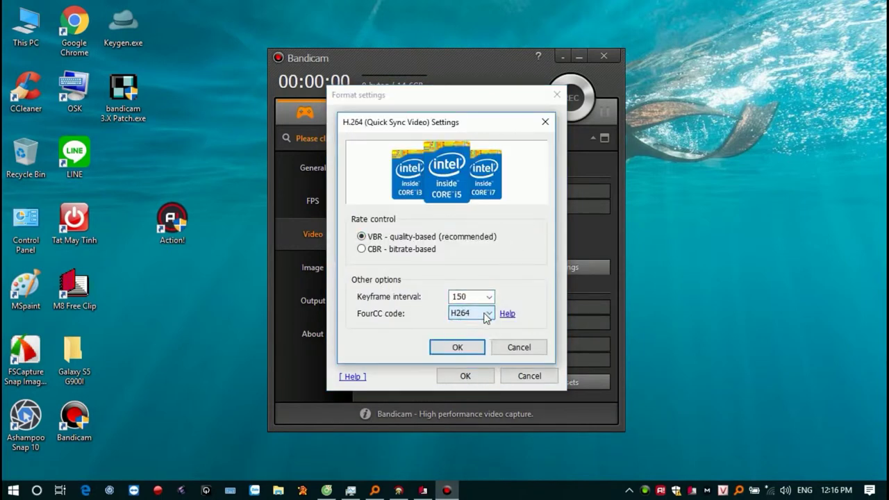
left_click(514, 345)
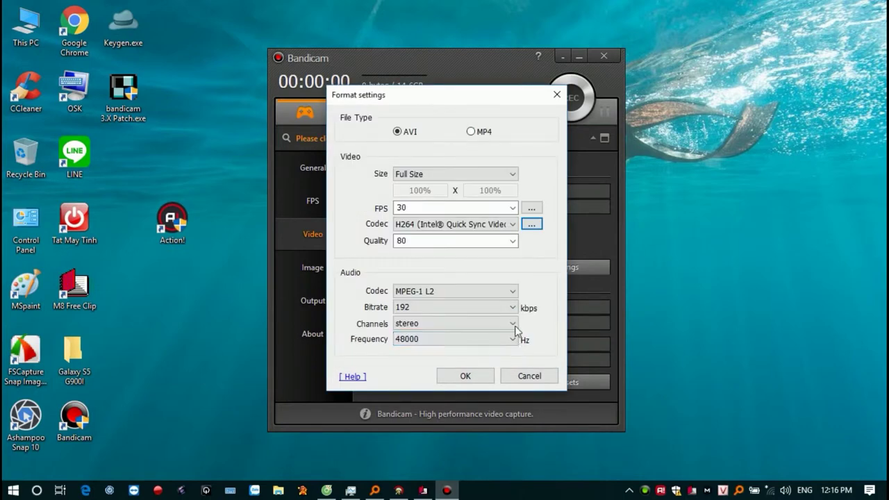
Set the video quality to 100, leaving the frame rate at 30.
left_click(514, 241)
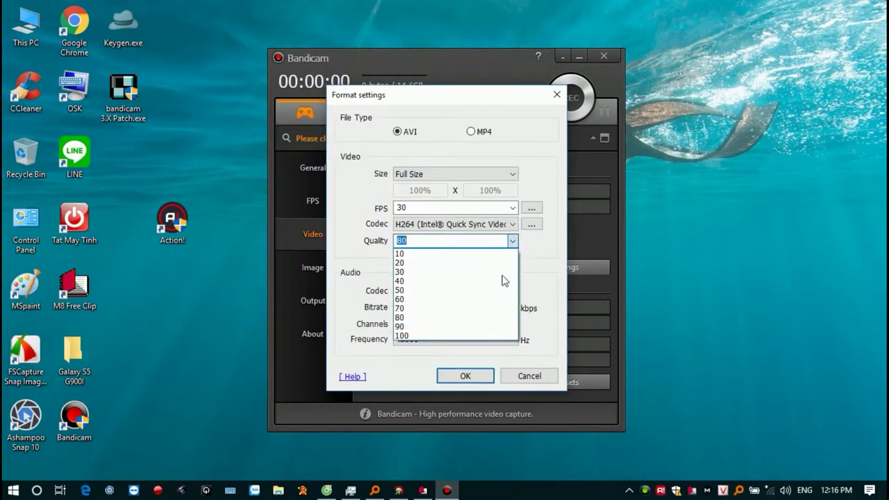
left_click(486, 336)
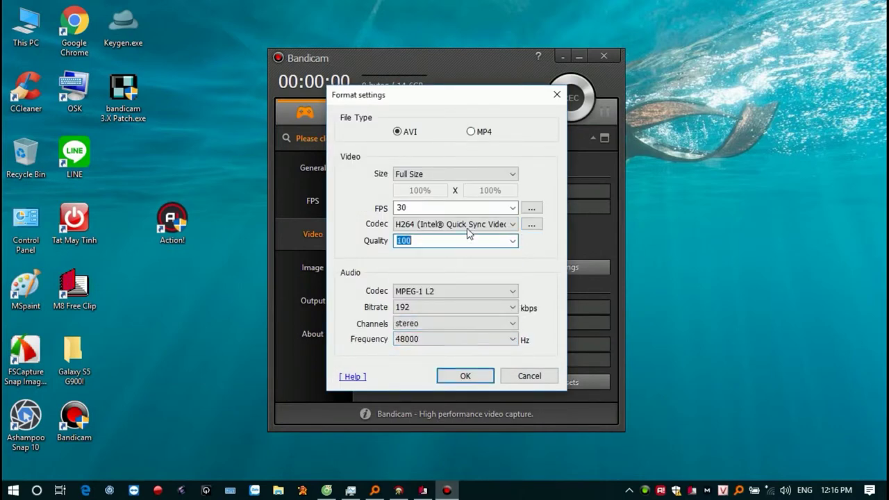
left_click(441, 240)
left_click_drag(441, 240, 370, 248)
left_click(420, 241)
left_click(426, 241)
left_click(428, 241)
left_click(430, 208)
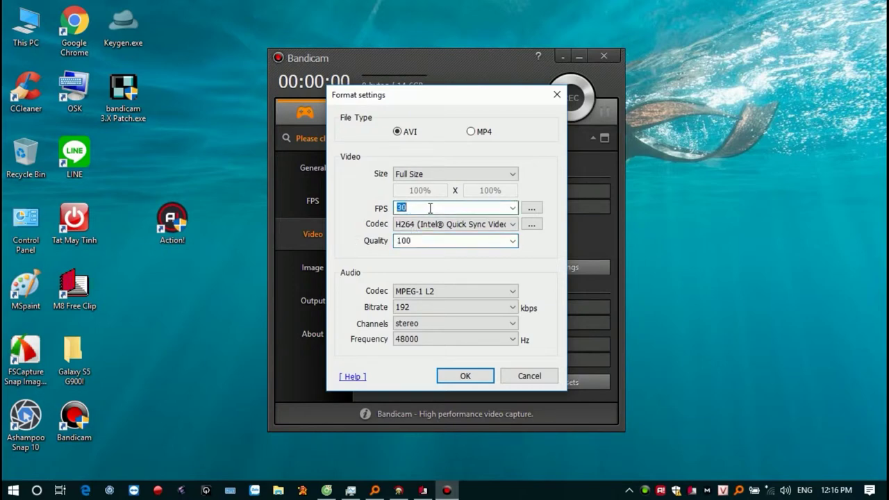
left_click(428, 209)
left_click_drag(429, 208, 368, 210)
Keep MPEG-1 L2 audio at 192 kbps, stereo, 48000 Hz, and confirm the AVI settings.
left_click(518, 295)
left_click(518, 293)
left_click(512, 309)
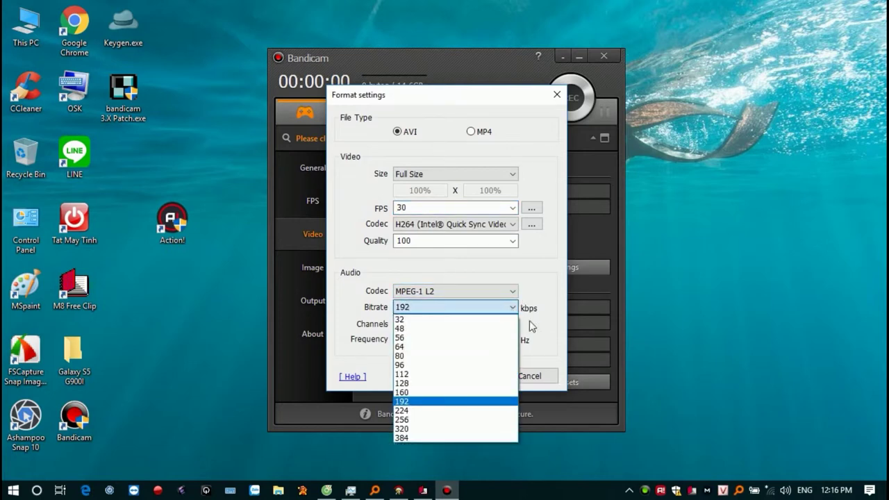
left_click(512, 324)
left_click(513, 324)
left_click(515, 340)
left_click(515, 339)
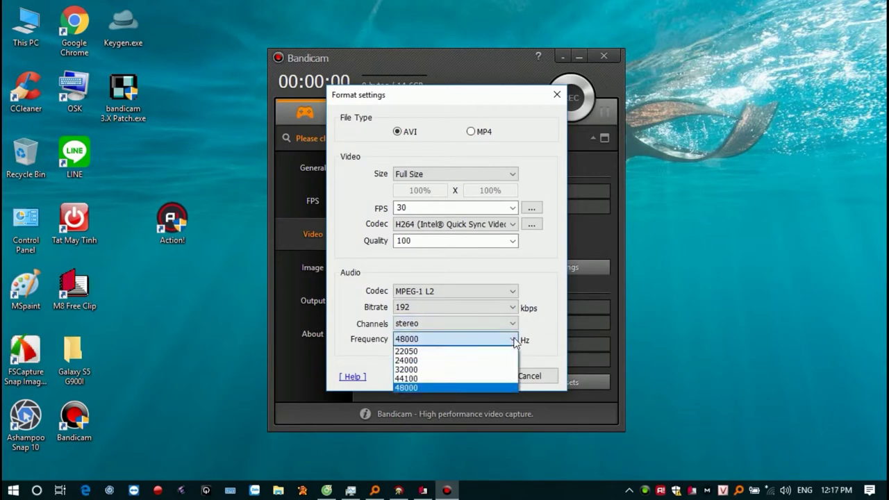
left_click(515, 340)
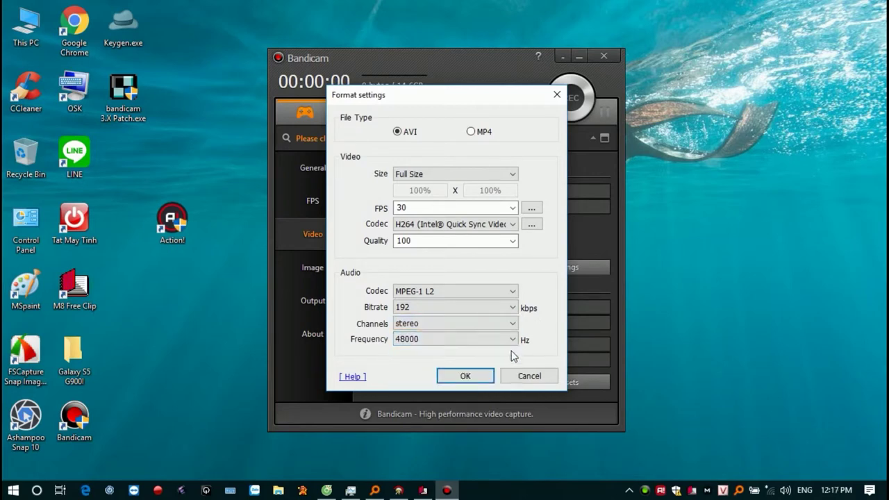
left_click(468, 375)
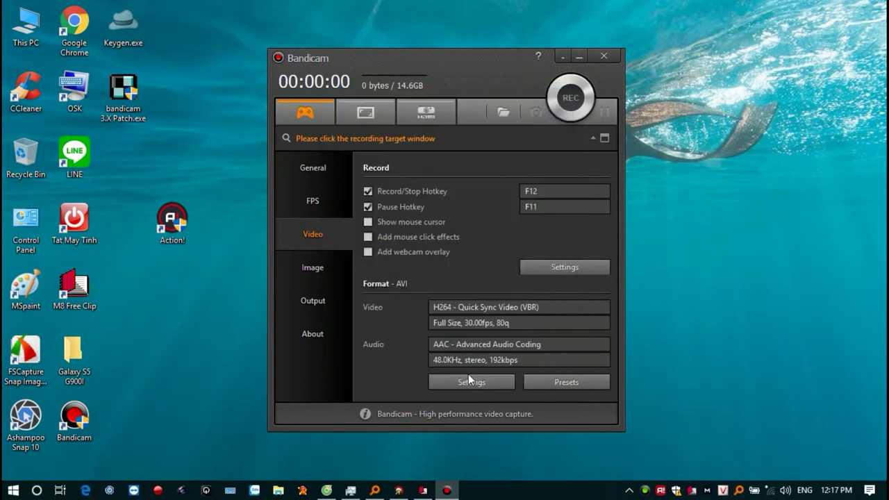
Check the Image and Output tabs, then show the About page listing version 3.3.0.1174.
left_click(314, 276)
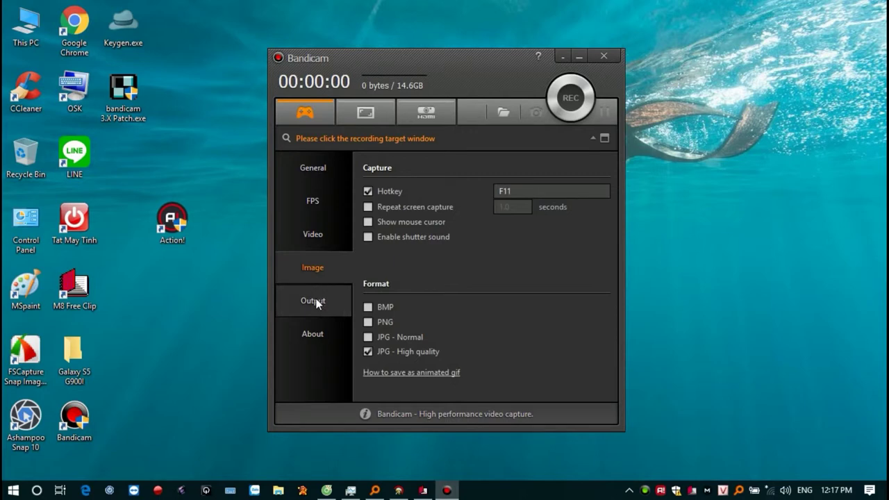
left_click(313, 301)
left_click(534, 176)
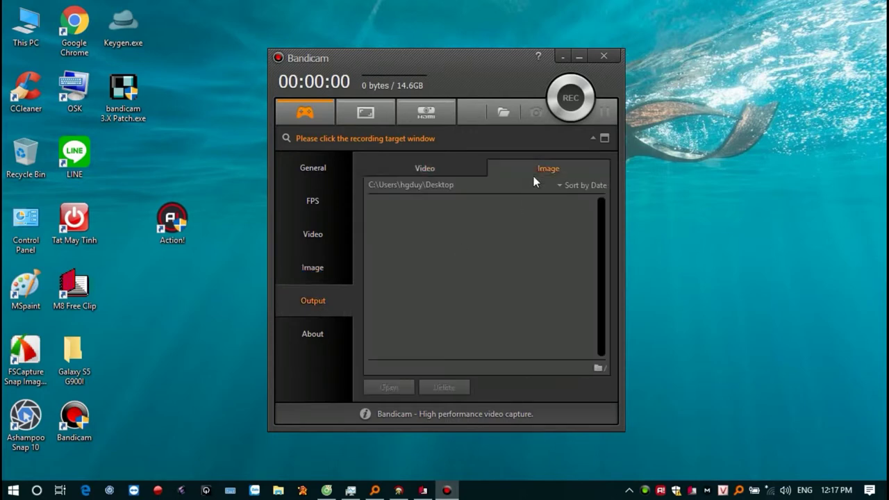
left_click(461, 170)
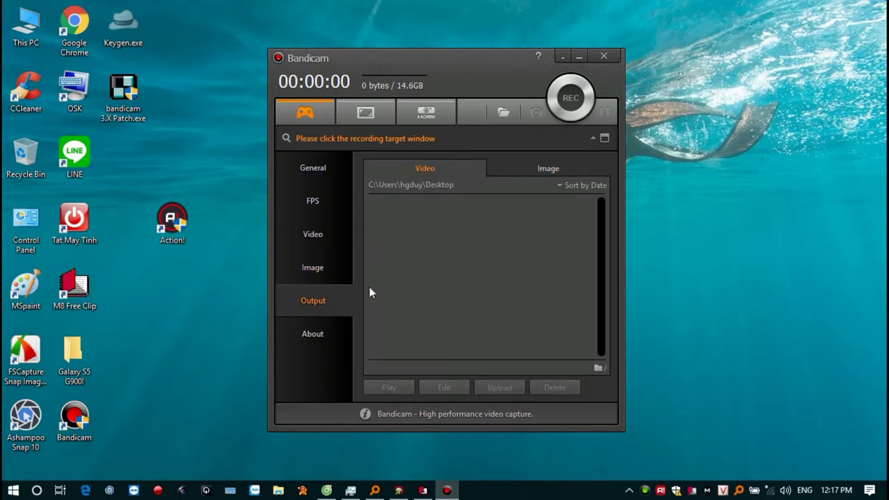
left_click(597, 369)
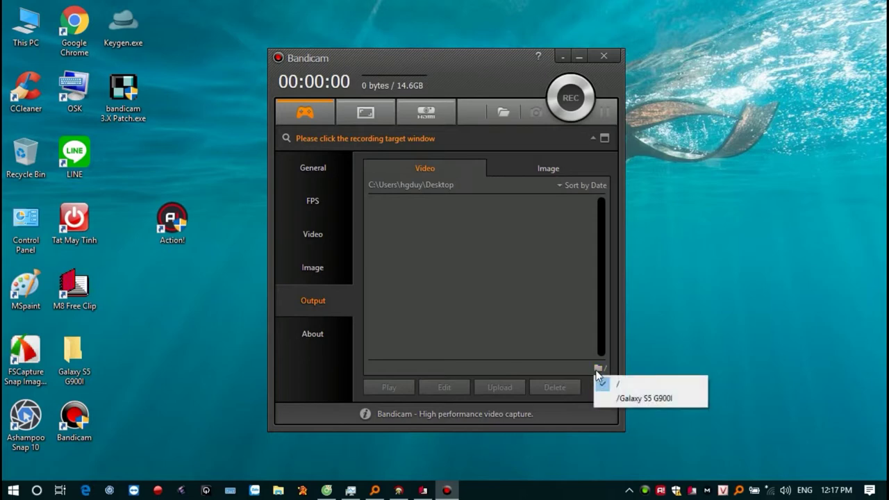
left_click(296, 336)
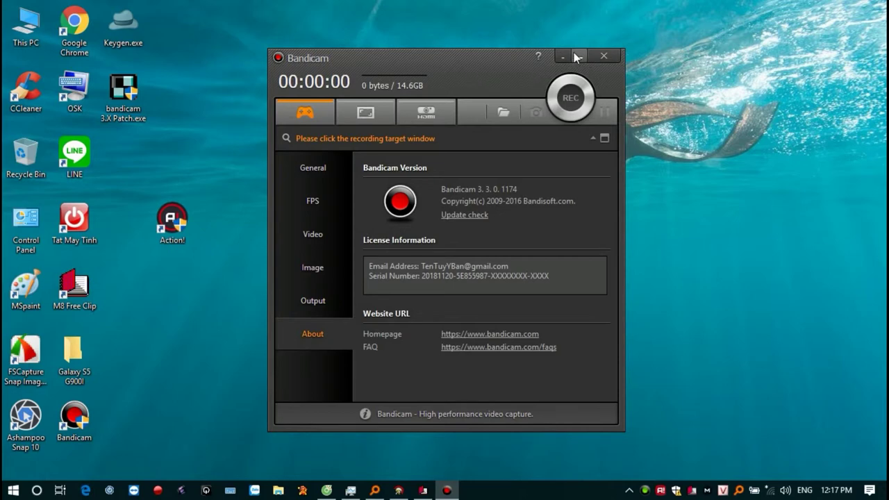
Choose Screen Recording mode, minimize the main window, and set the capture area to FullScreen.
left_click(373, 111)
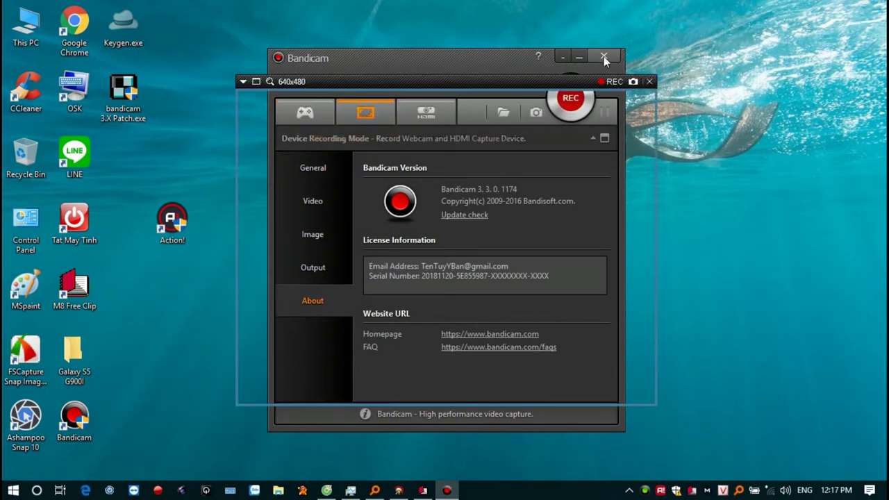
left_click(563, 59)
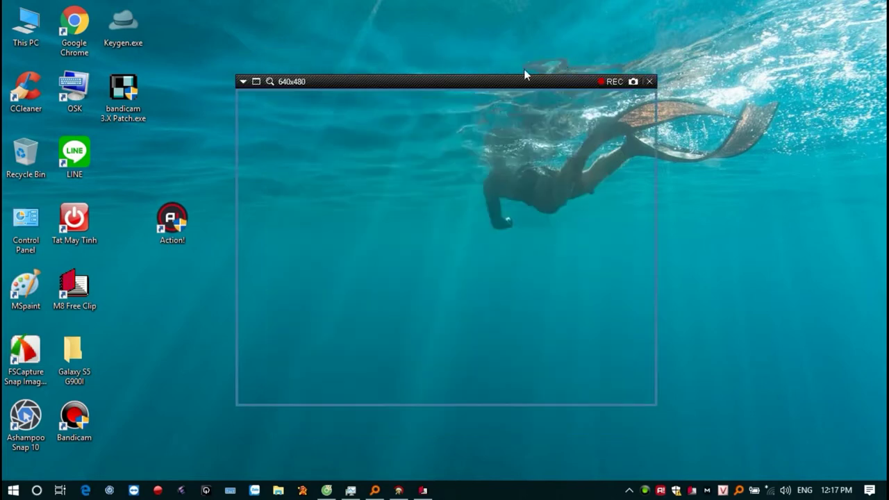
left_click(292, 88)
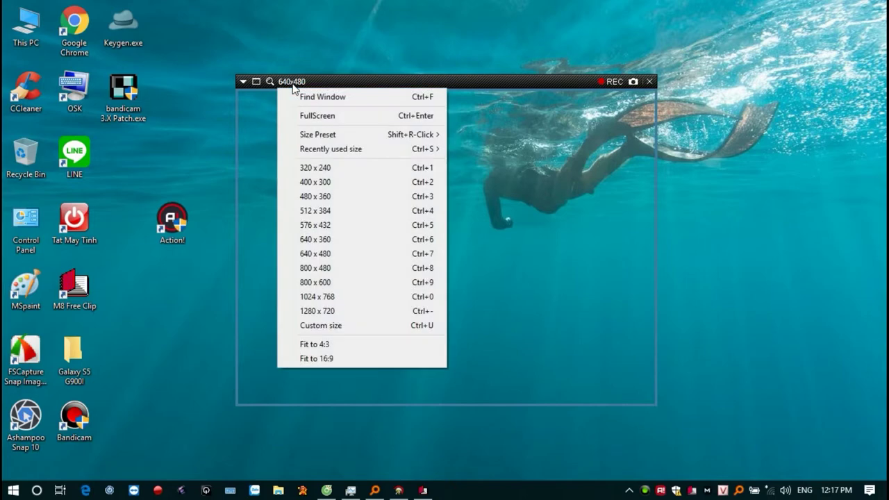
left_click(323, 118)
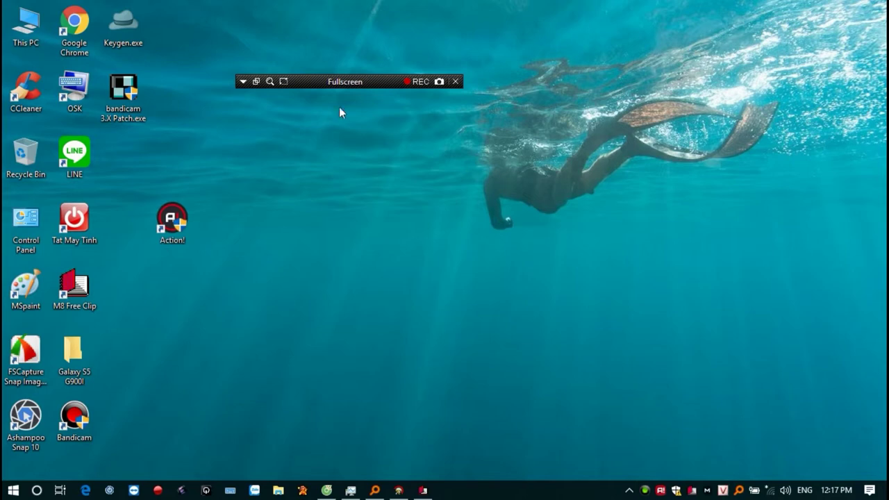
Move the recording bar to the lower middle and toggle its capture frame.
left_click_drag(340, 84, 571, 332)
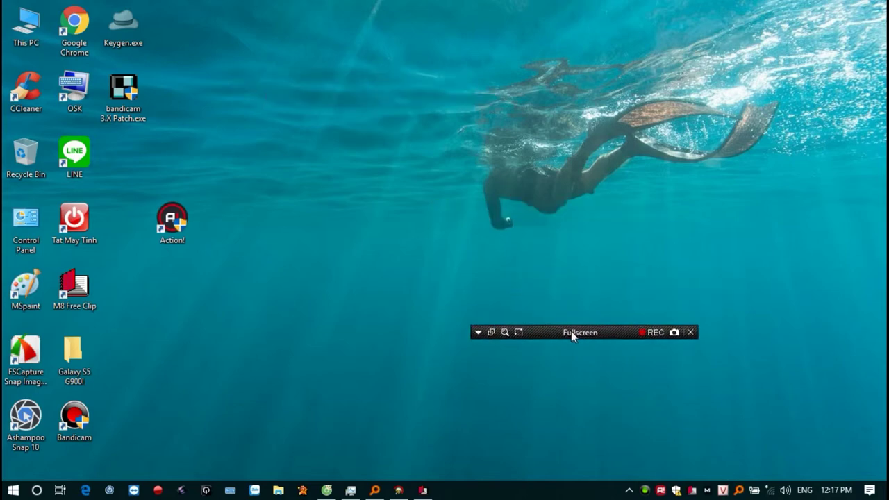
double_click(569, 332)
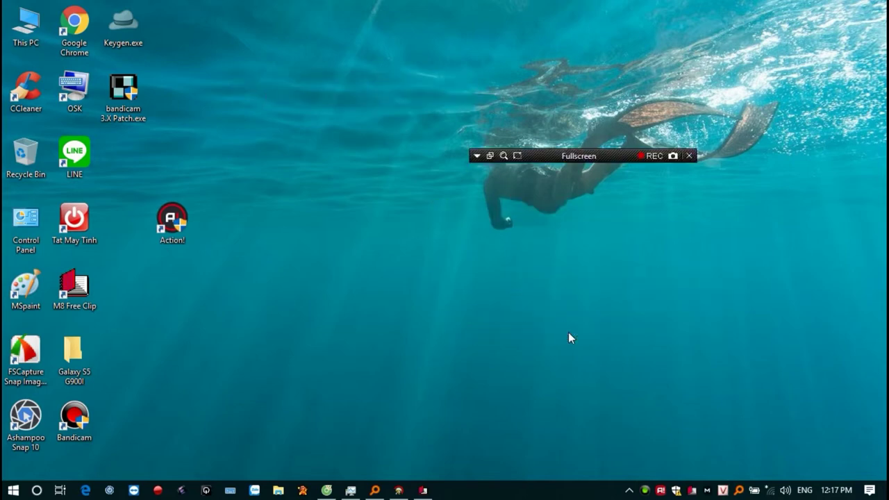
double_click(649, 154)
double_click(580, 154)
double_click(580, 155)
Start the full-screen recording, then hide the recording bar with Show / Hide.
left_click(641, 156)
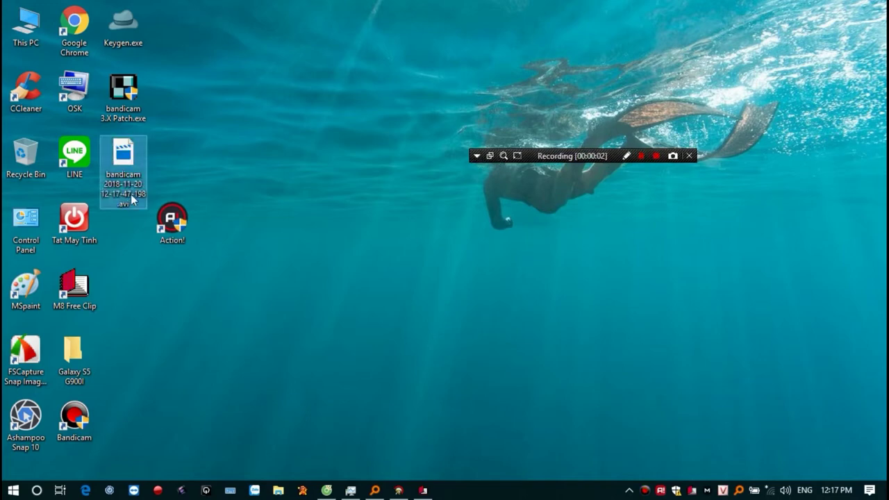
left_click(476, 155)
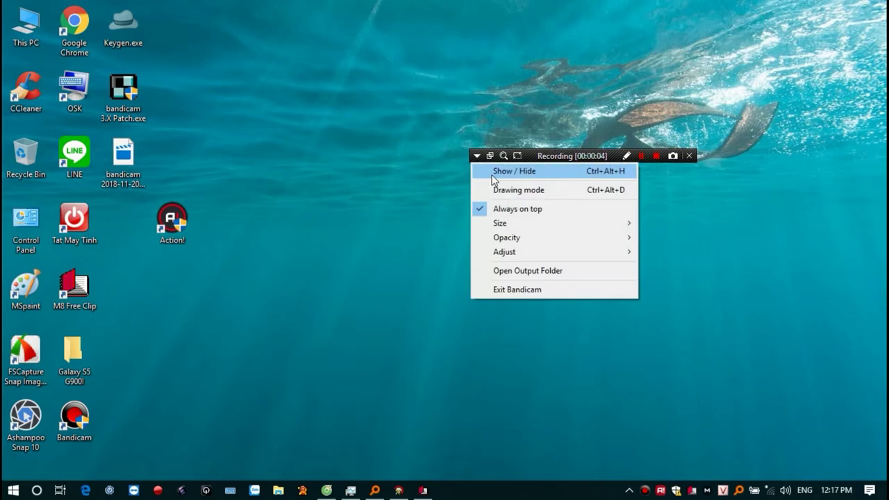
left_click(492, 172)
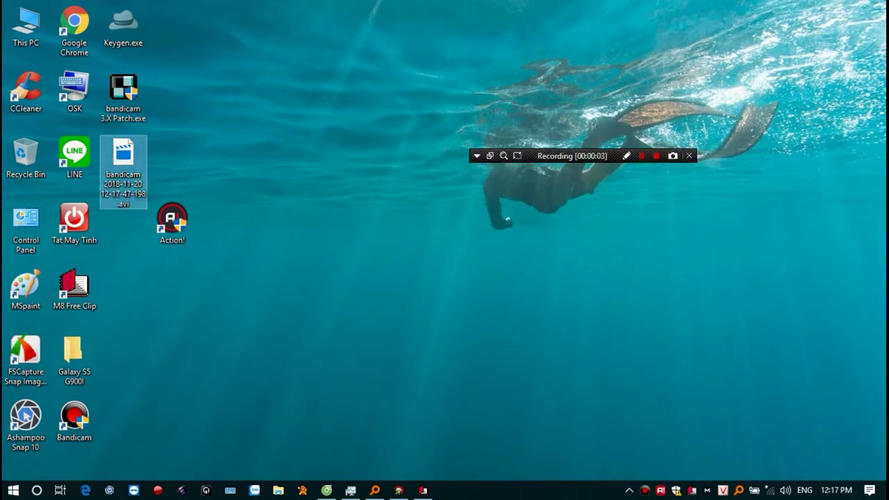
left_click(476, 155)
left_click(514, 171)
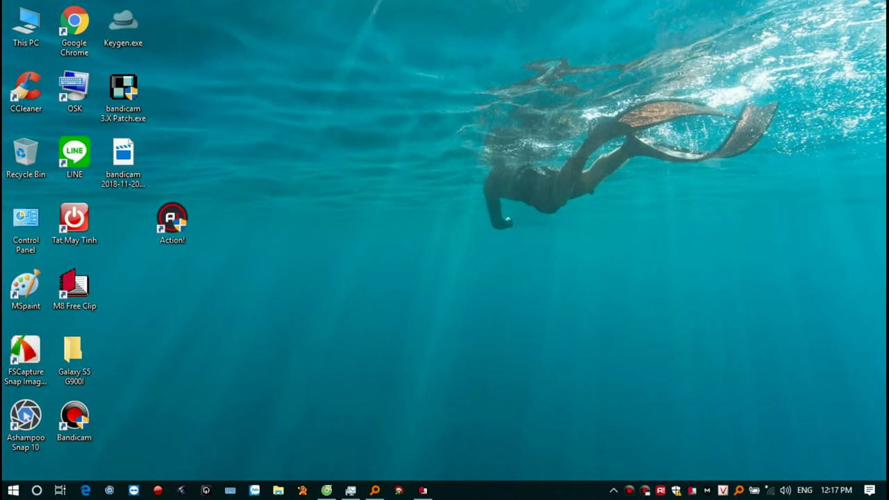
Restore the game, advance to the next monster, and line up four bulls in a row.
left_click(399, 491)
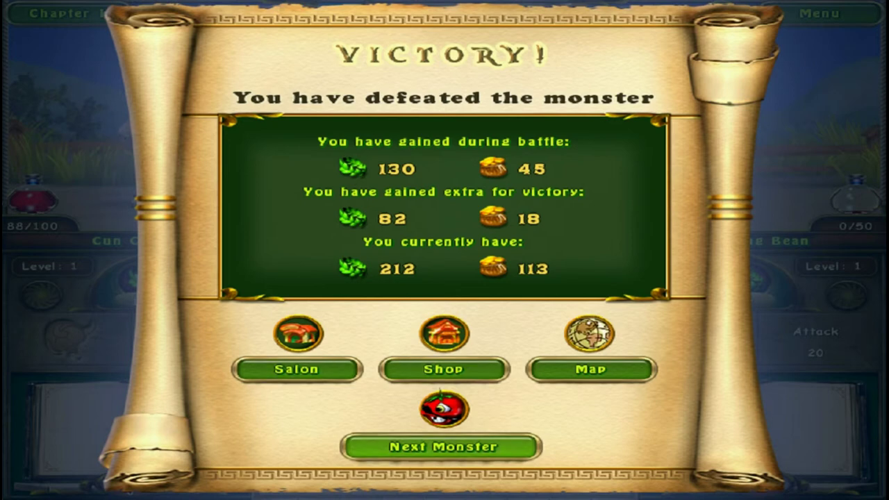
left_click(441, 447)
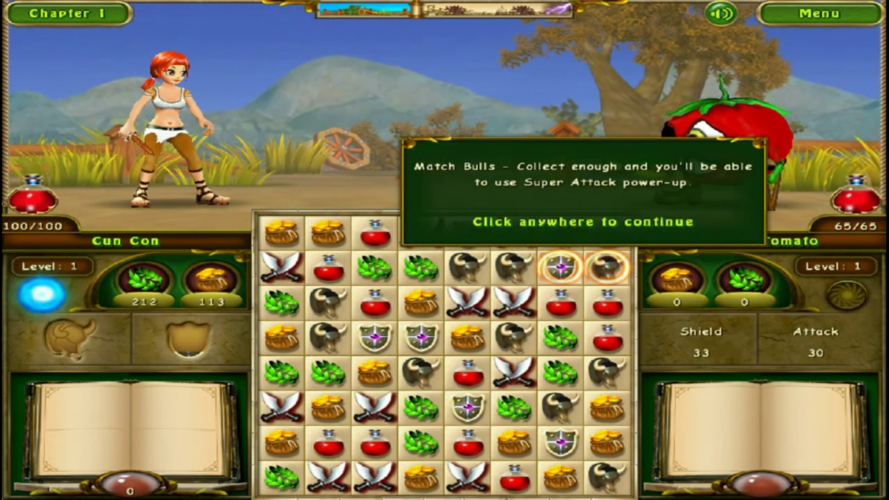
left_click(607, 266)
left_click(607, 266)
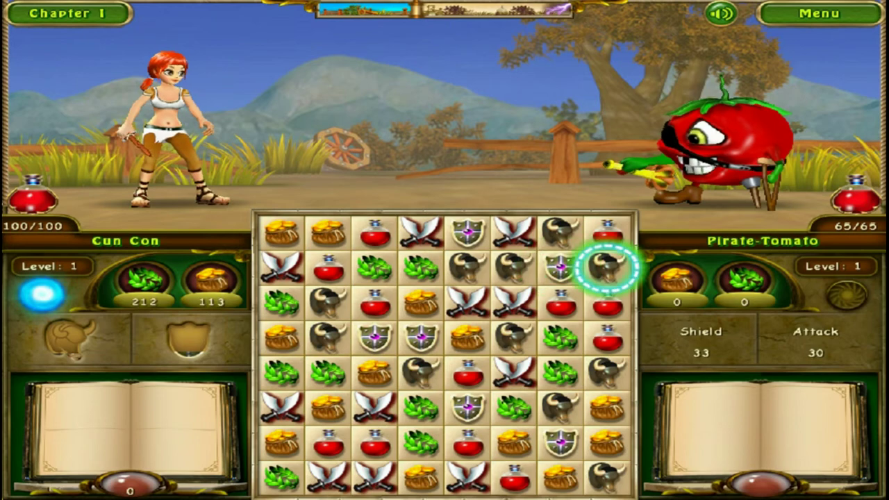
left_click(559, 233)
left_click(559, 268)
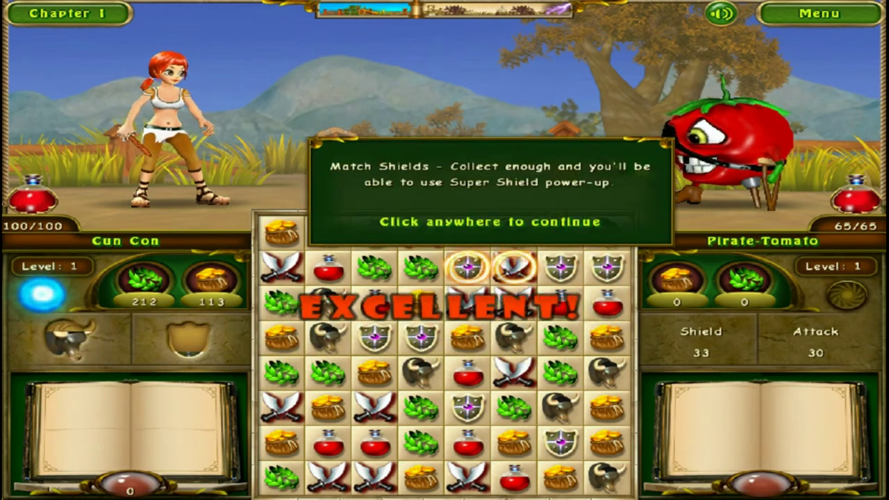
left_click(560, 267)
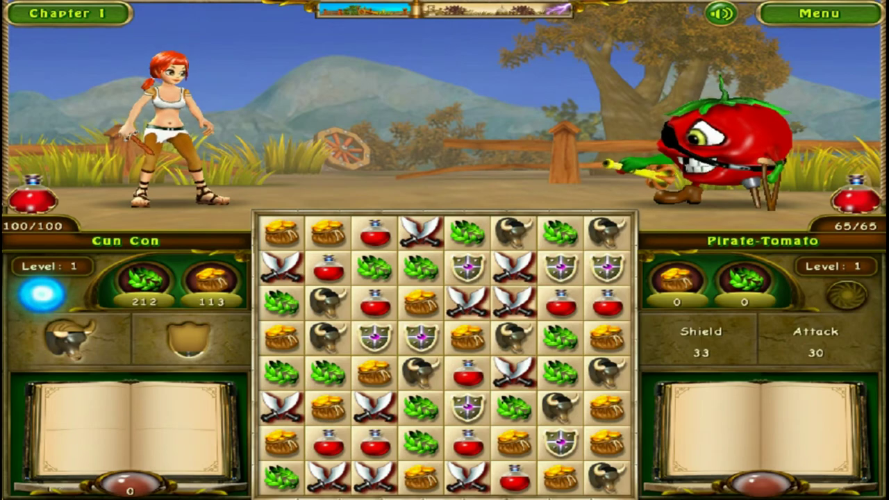
Match crossed swords, gold coins and swords to attack, then close Everything and reopen Bandicam.
left_click(514, 337)
left_click(514, 372)
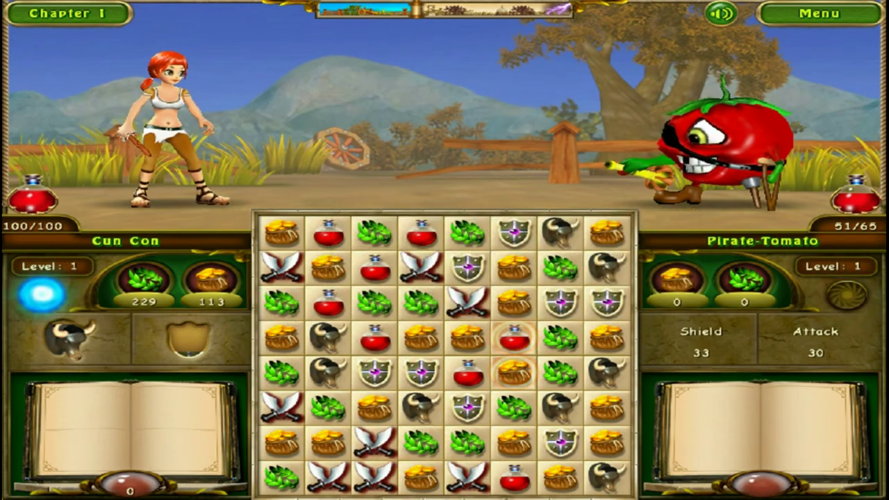
left_click(514, 373)
left_click(514, 337)
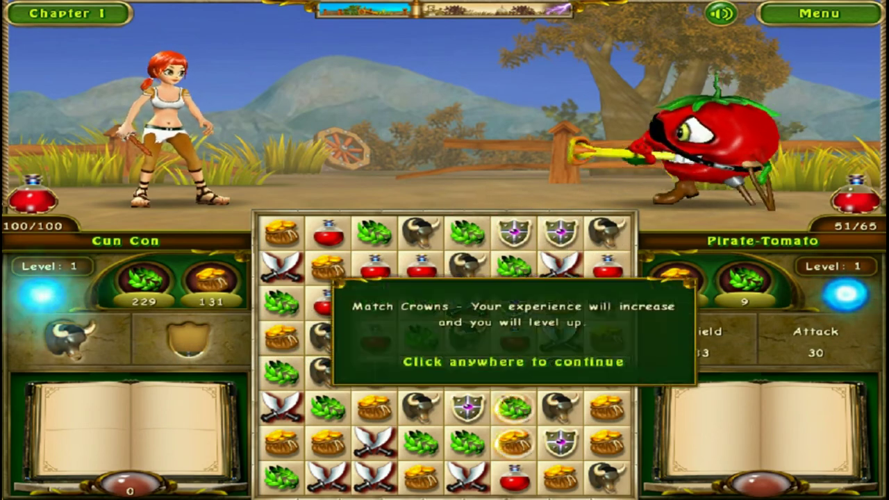
left_click(514, 334)
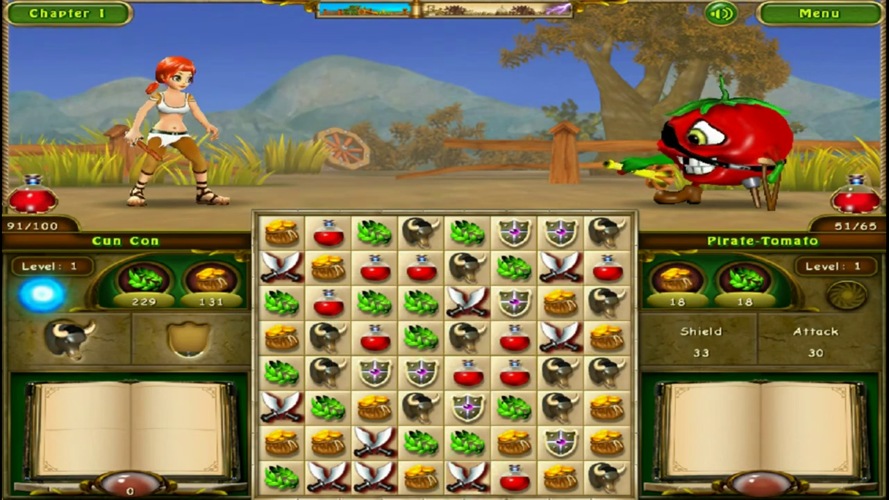
left_click(421, 476)
left_click(468, 476)
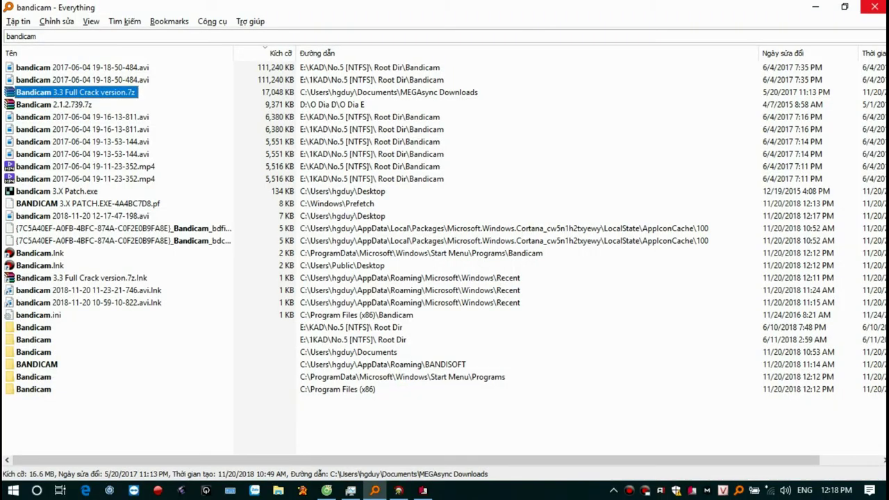
left_click(874, 7)
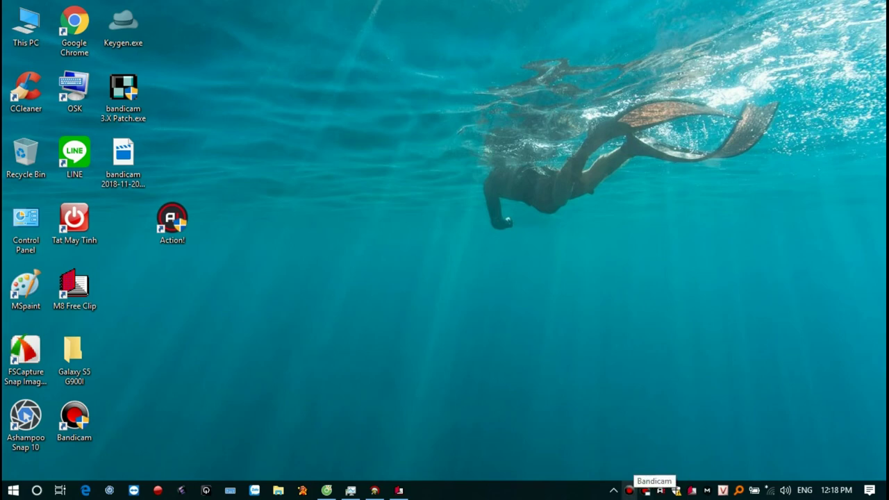
left_click(645, 491)
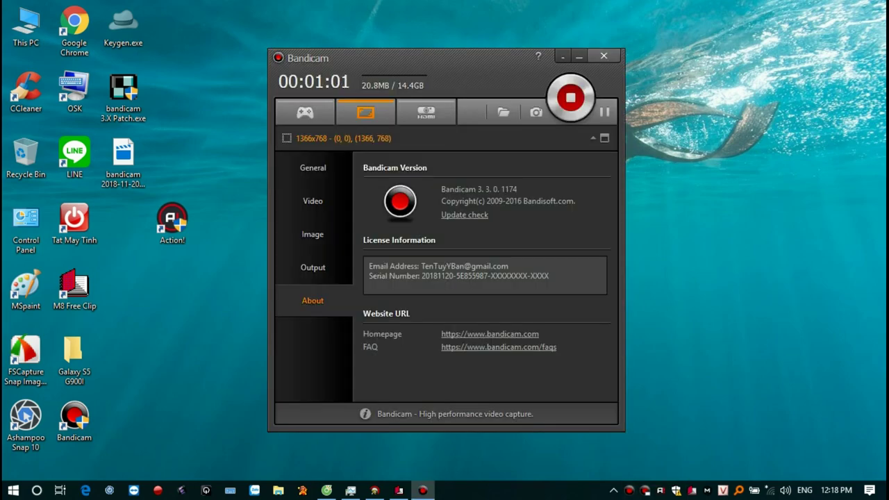